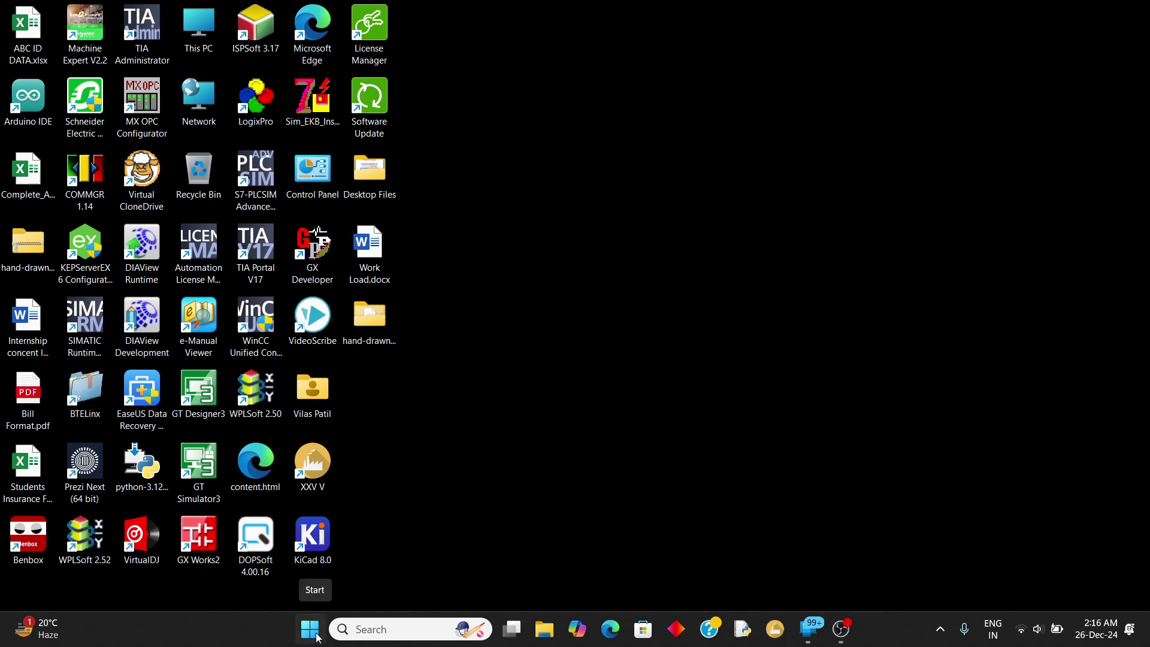
# - Find NI Multisim 14.3 by searching 'multi' in the Start menu and launch it
pyautogui.click(317, 637)
pyautogui.write('mu')
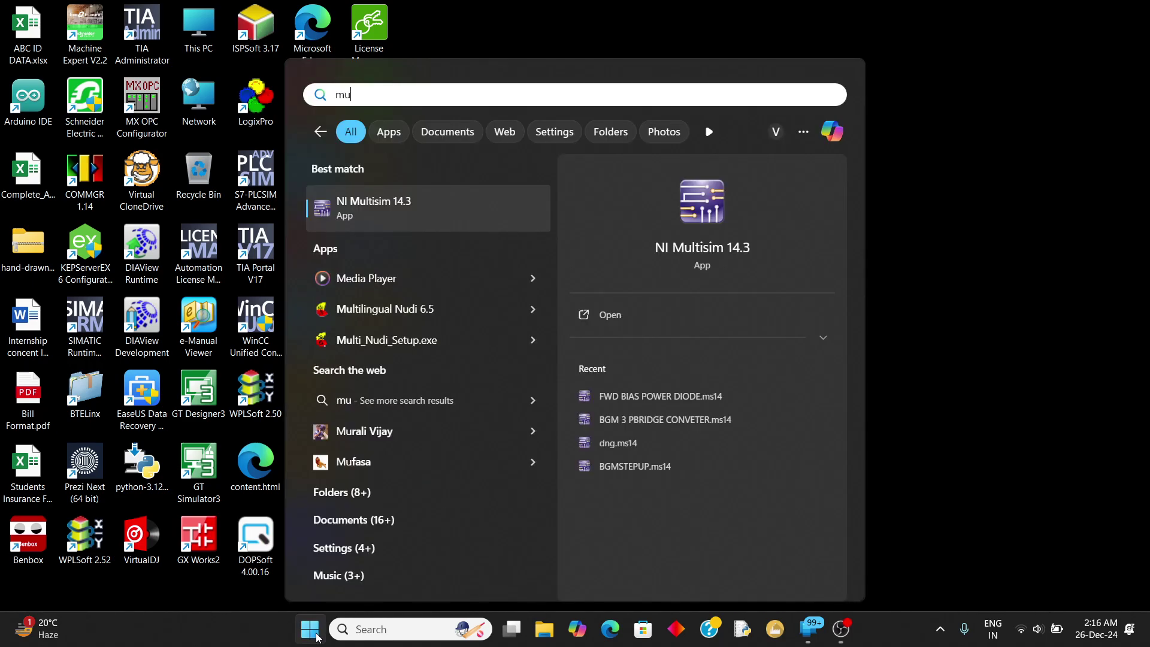
pyautogui.write('lti')
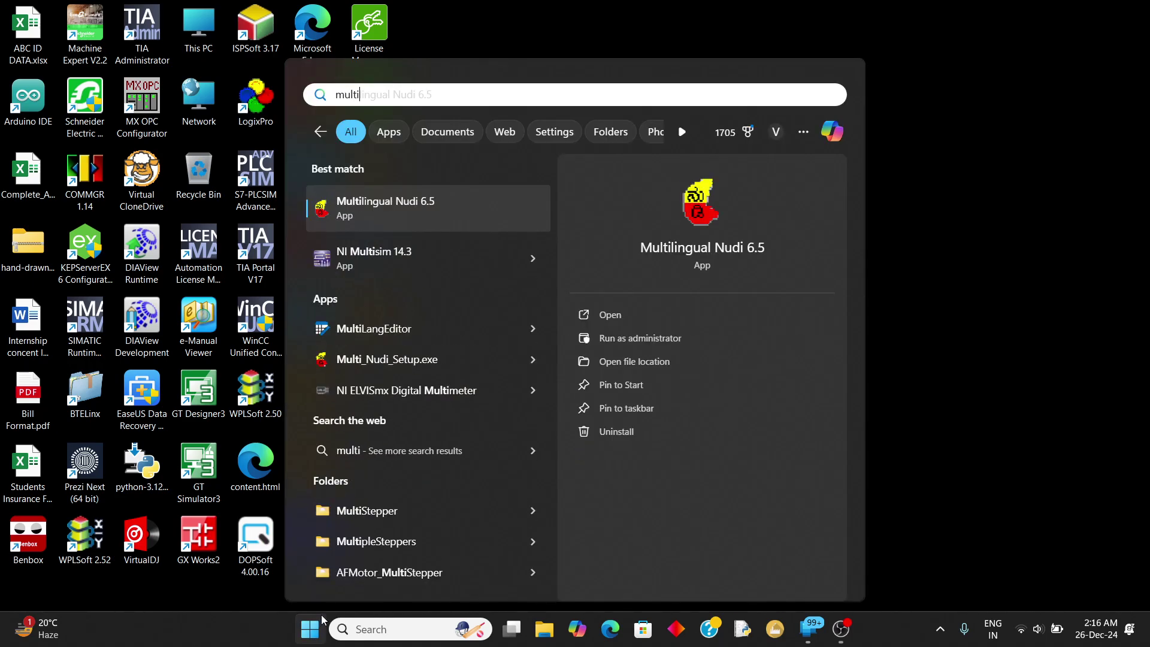
pyautogui.click(413, 262)
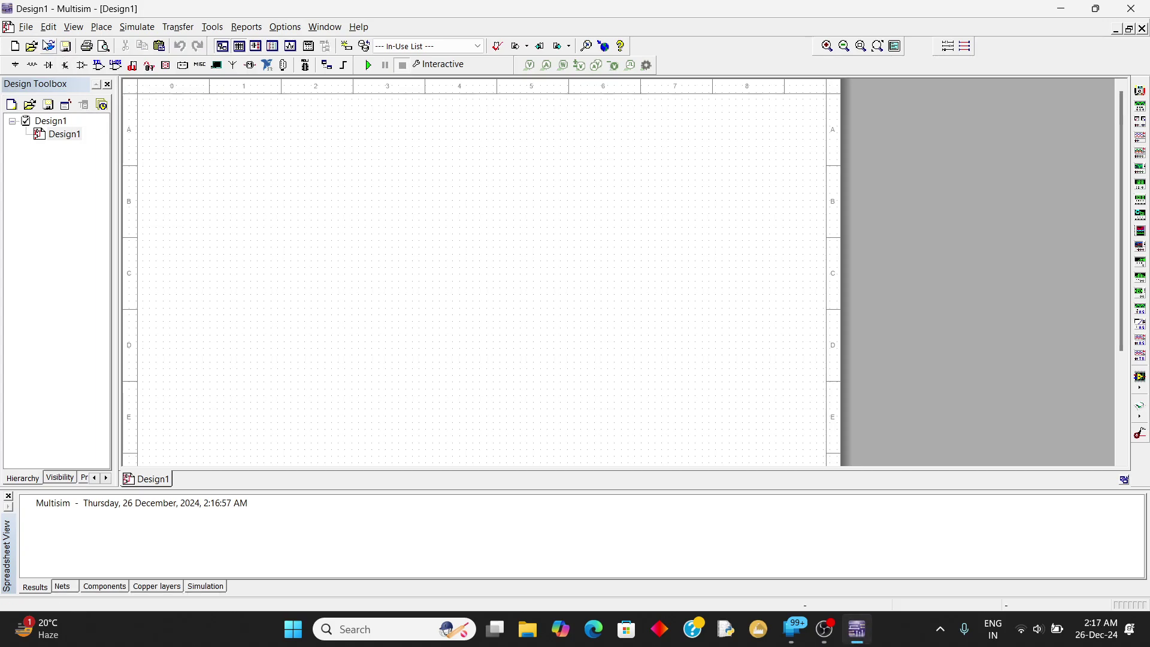
# - Glance at the File menu without using it, then open the Place menu to add components
pyautogui.click(27, 28)
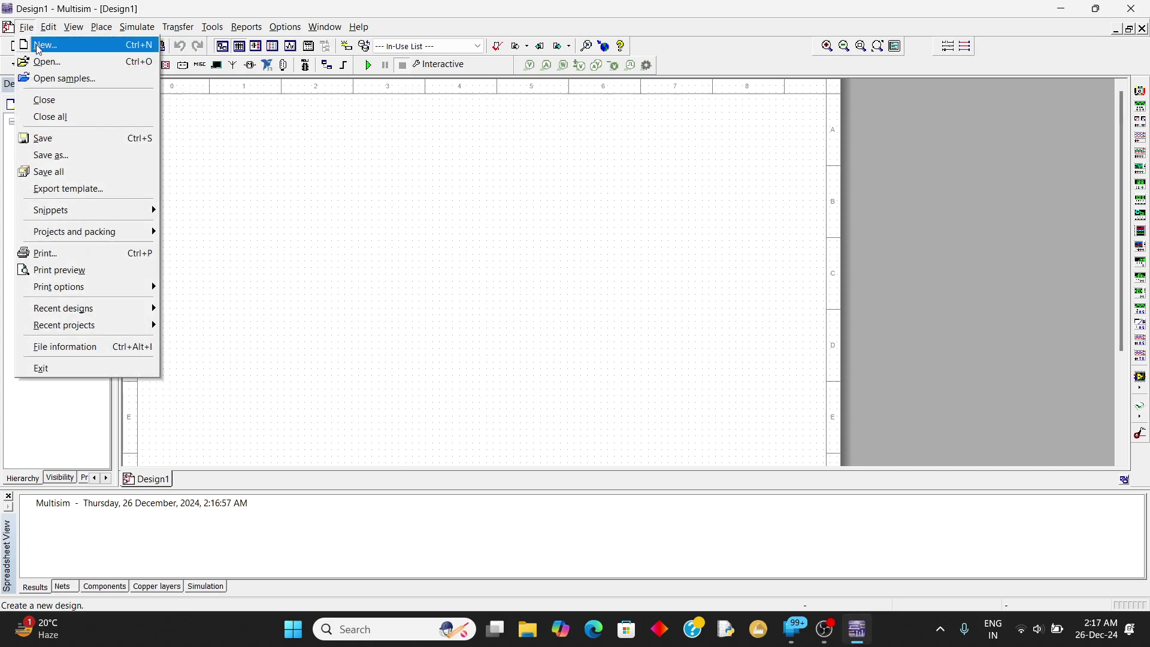
pyautogui.click(279, 142)
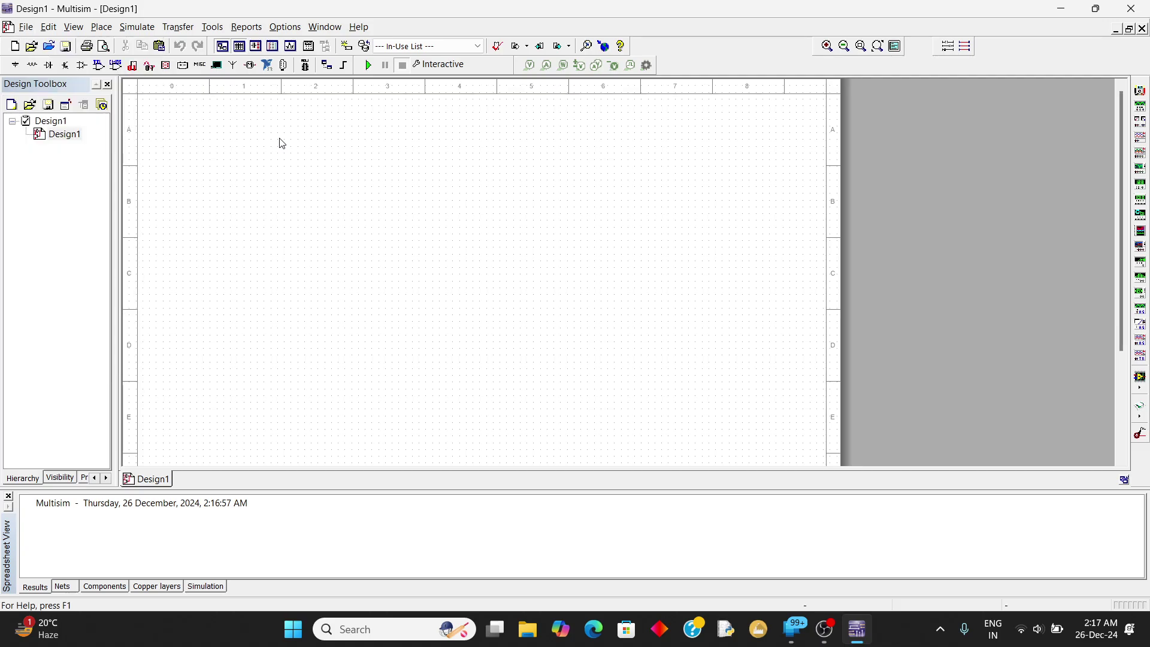
pyautogui.click(102, 28)
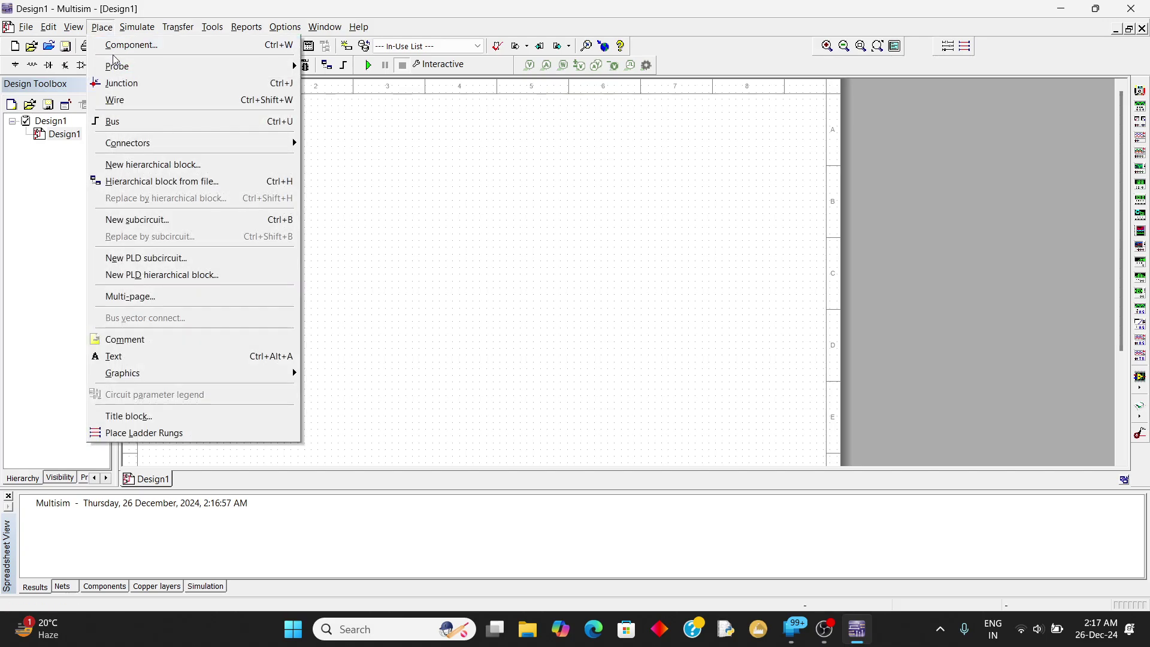
# - From the Sources group, place a DC_INTERACTIVE_VOLTAGE source V1 (5V) on the Design1 sheet
pyautogui.click(116, 46)
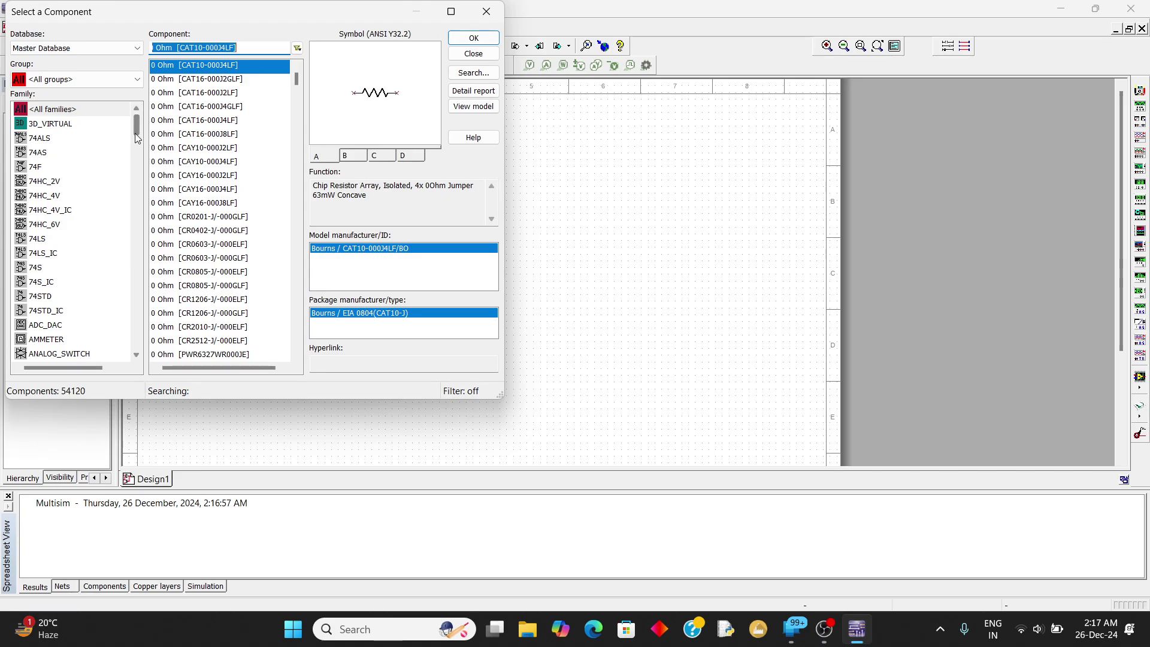
pyautogui.moveTo(137, 135); pyautogui.dragTo(158, 123)
pyautogui.click(137, 79)
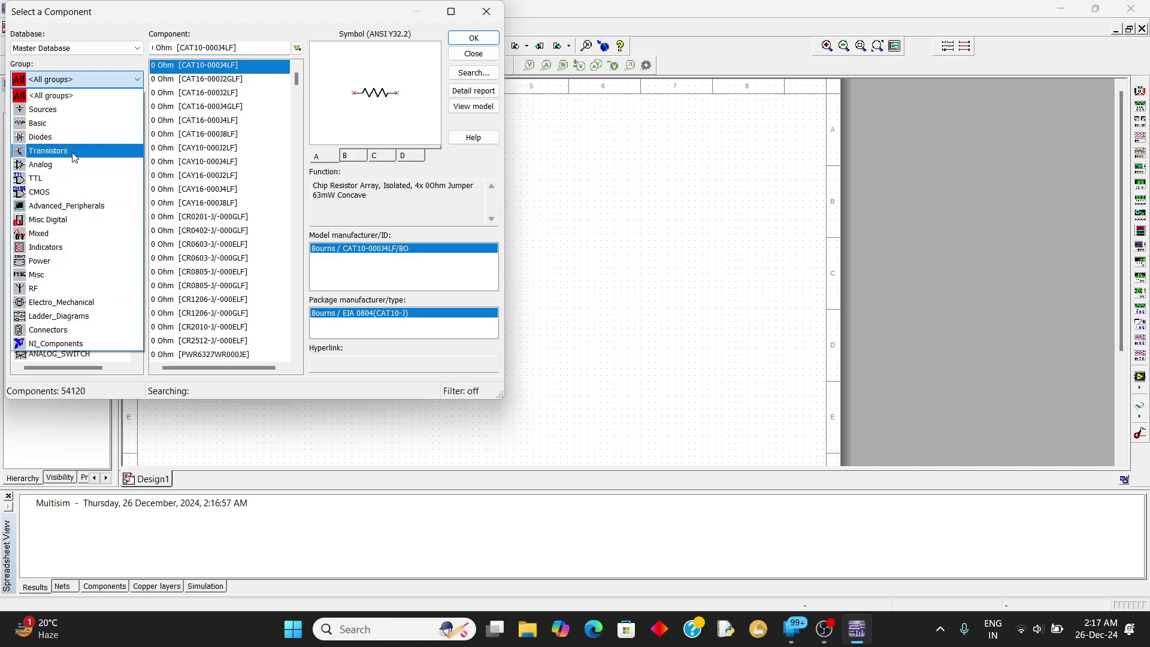
pyautogui.click(78, 110)
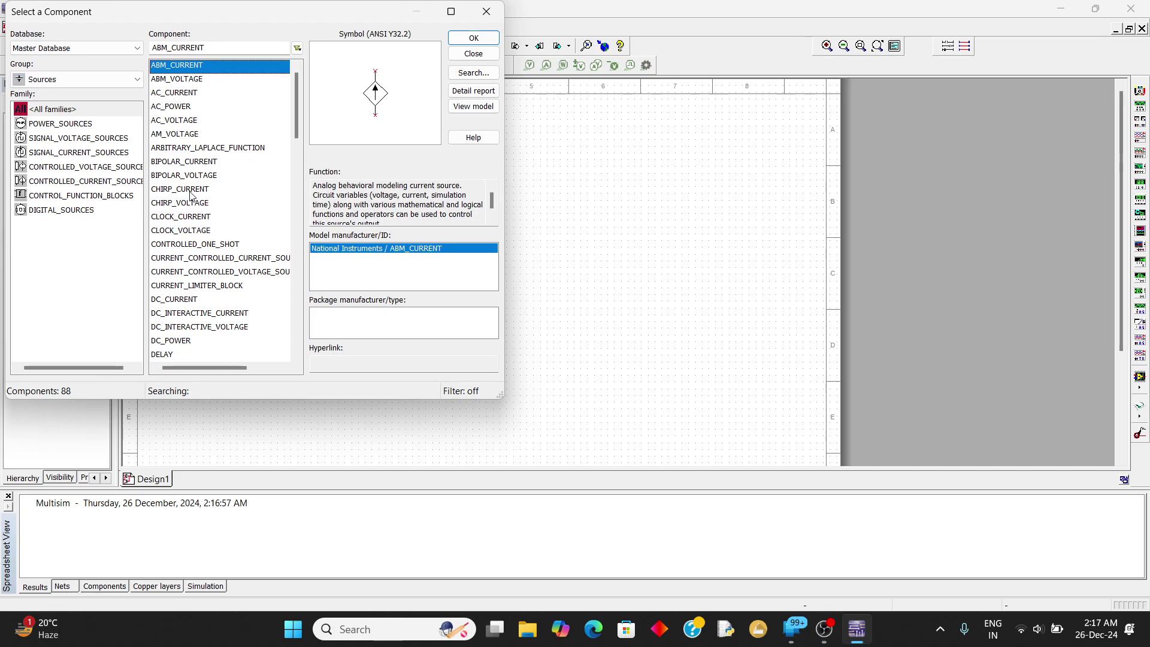
pyautogui.scroll(-1, 191, 195)
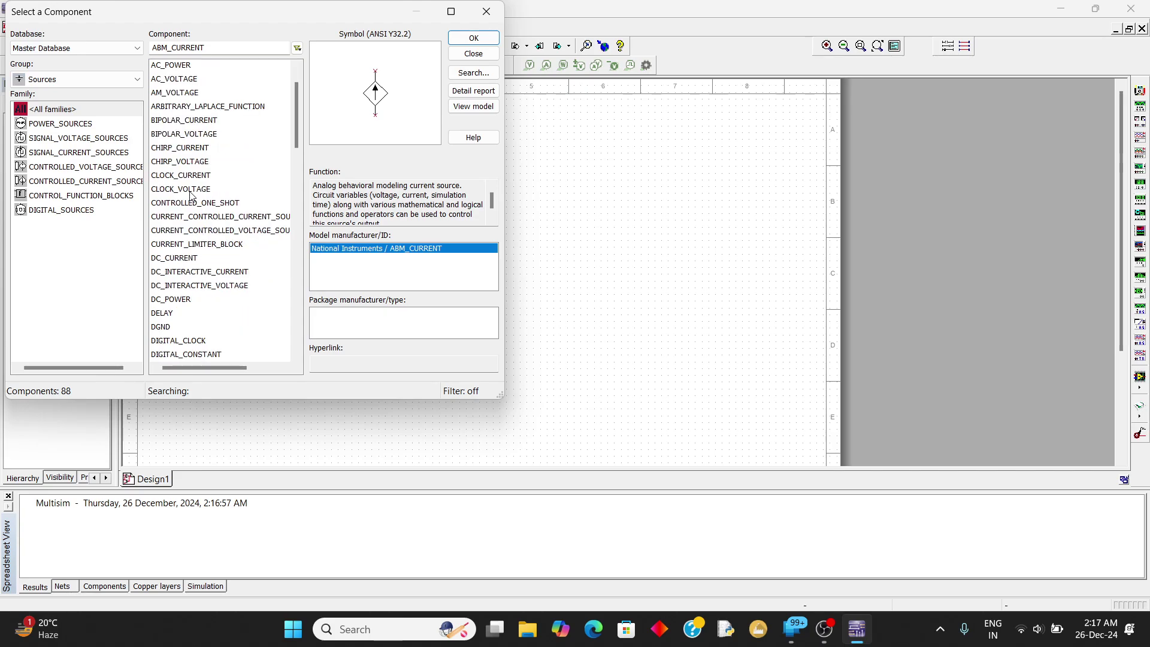
pyautogui.scroll(-3, 191, 196)
pyautogui.scroll(4, 192, 196)
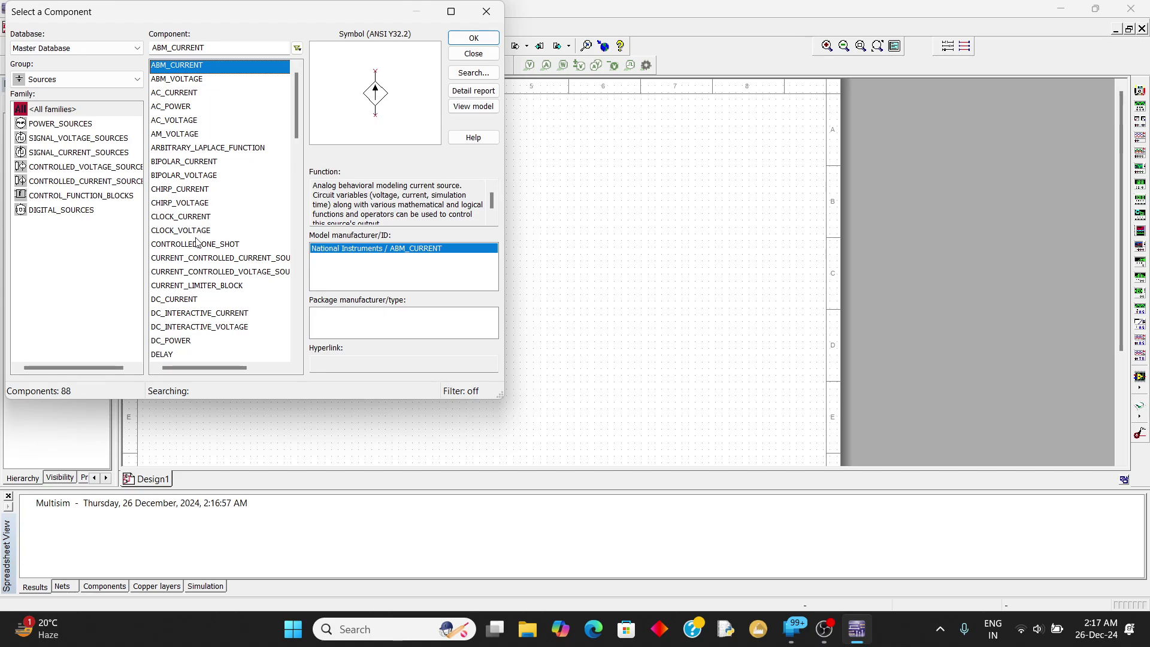
pyautogui.doubleClick(210, 326)
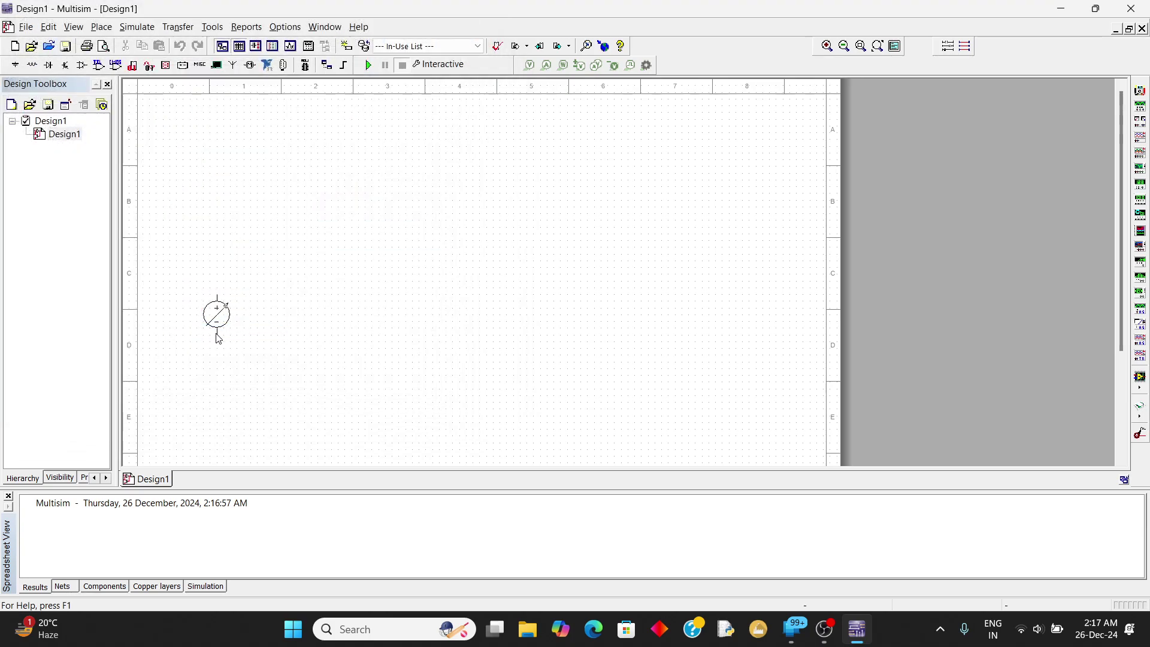
pyautogui.click(279, 250)
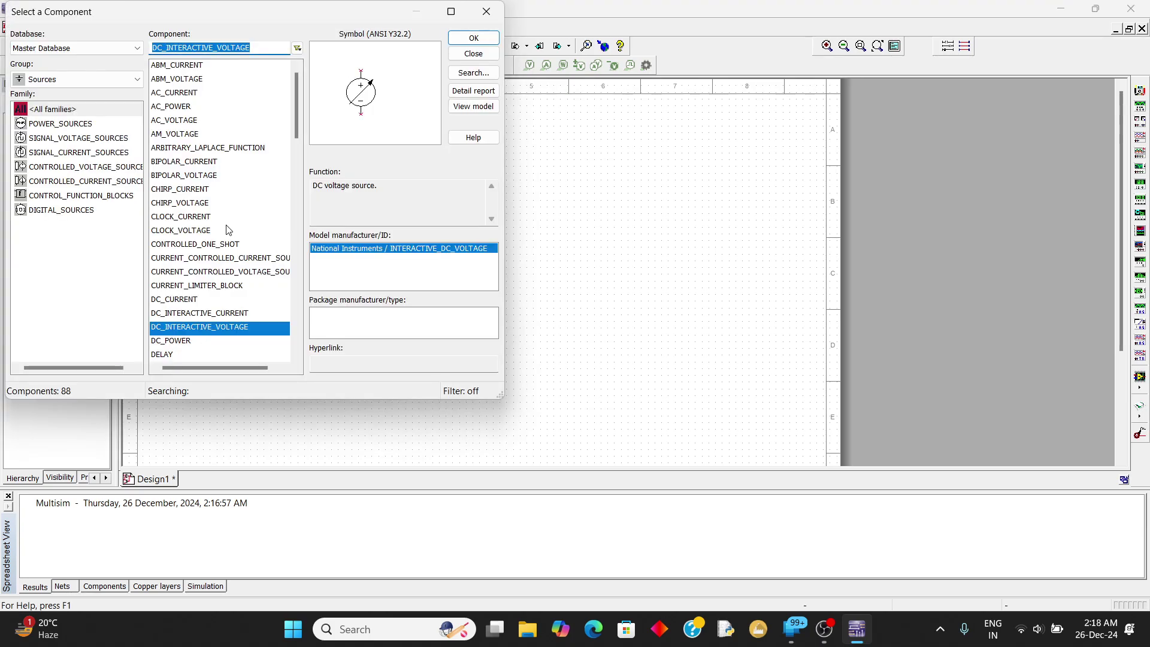
pyautogui.moveTo(297, 120); pyautogui.dragTo(302, 168)
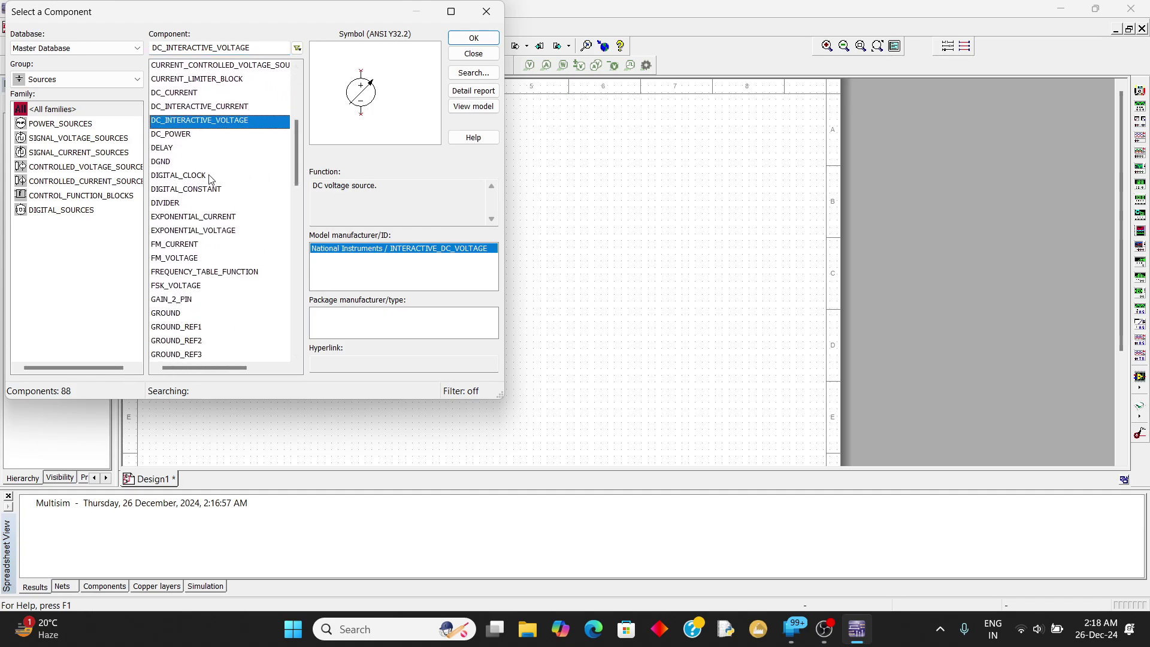
# - Place a GROUND symbol, then a 1BH62 diode D1 from the Diodes group's DIODE family
pyautogui.doubleClick(185, 314)
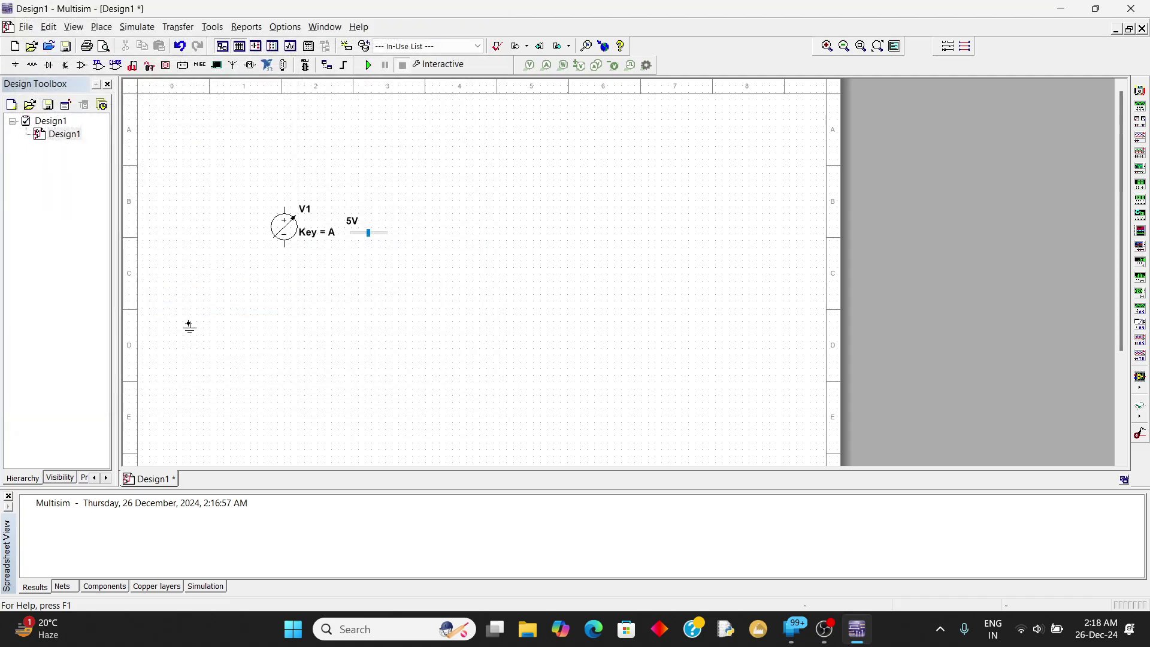
pyautogui.click(444, 301)
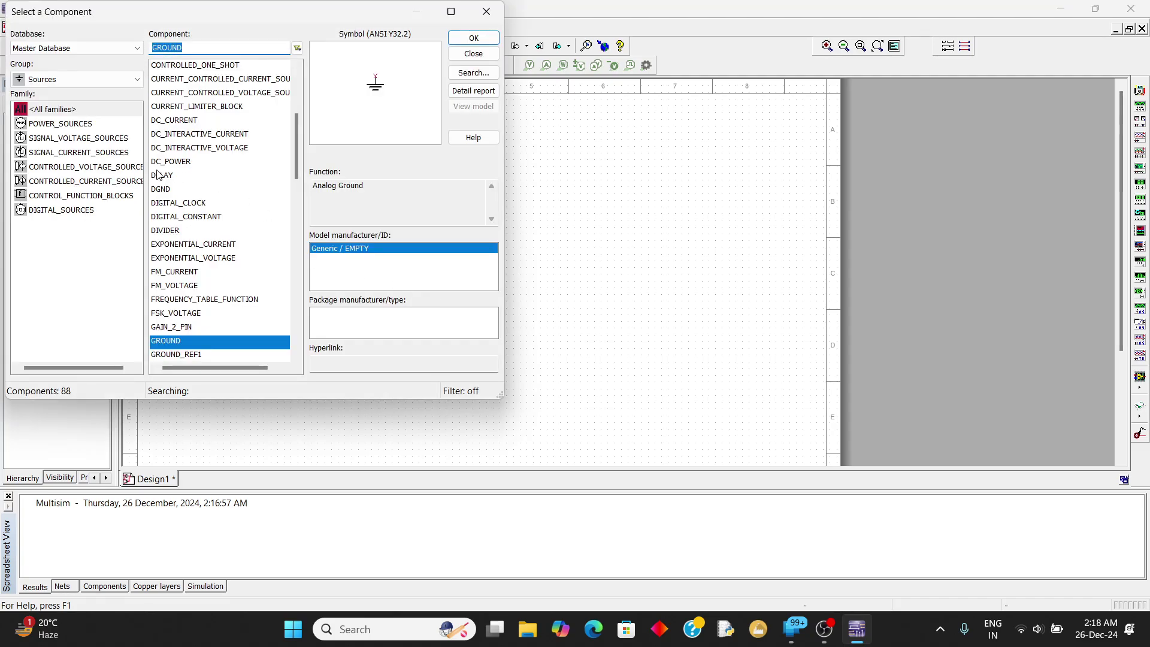
pyautogui.click(99, 84)
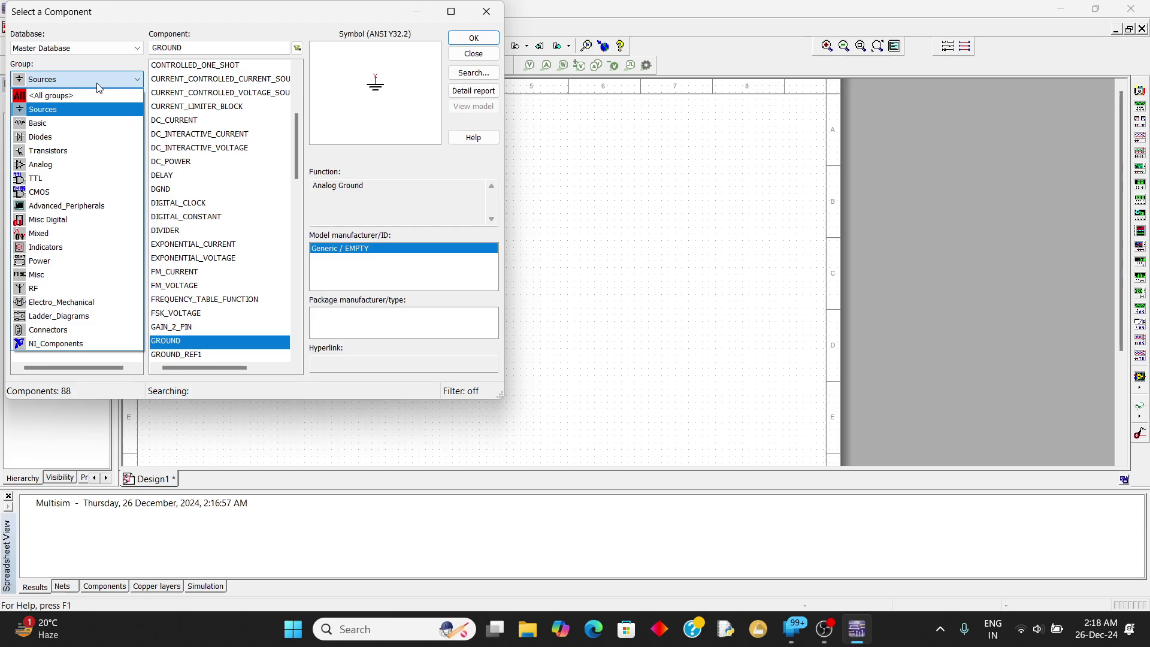
pyautogui.click(79, 138)
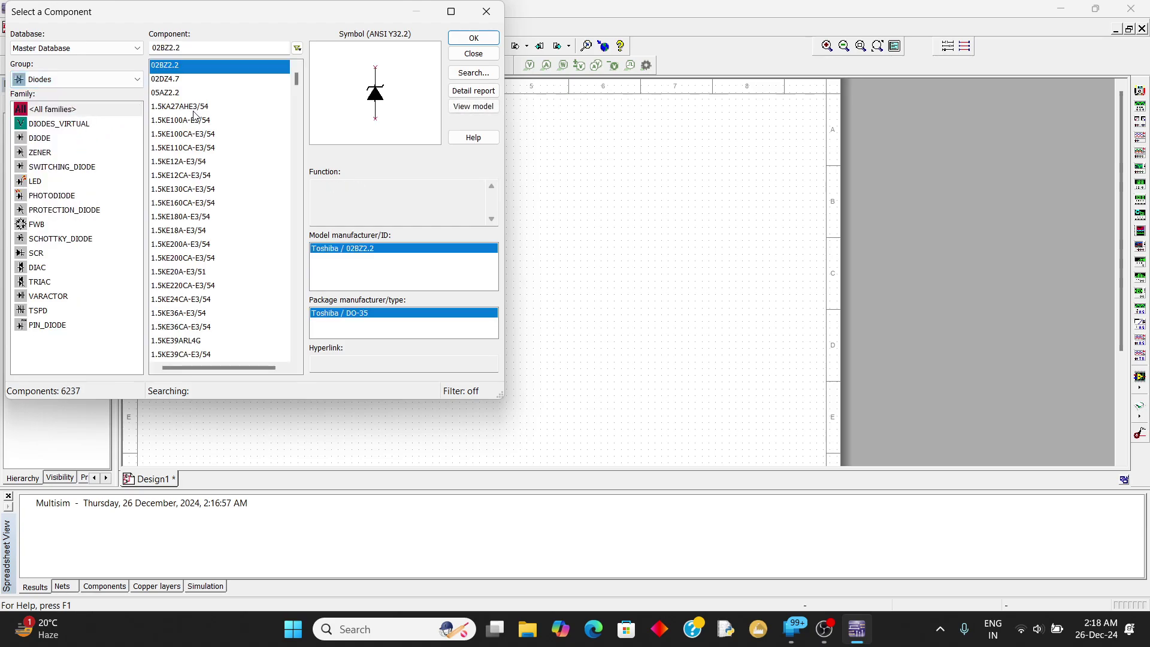
pyautogui.scroll(-15, 193, 115)
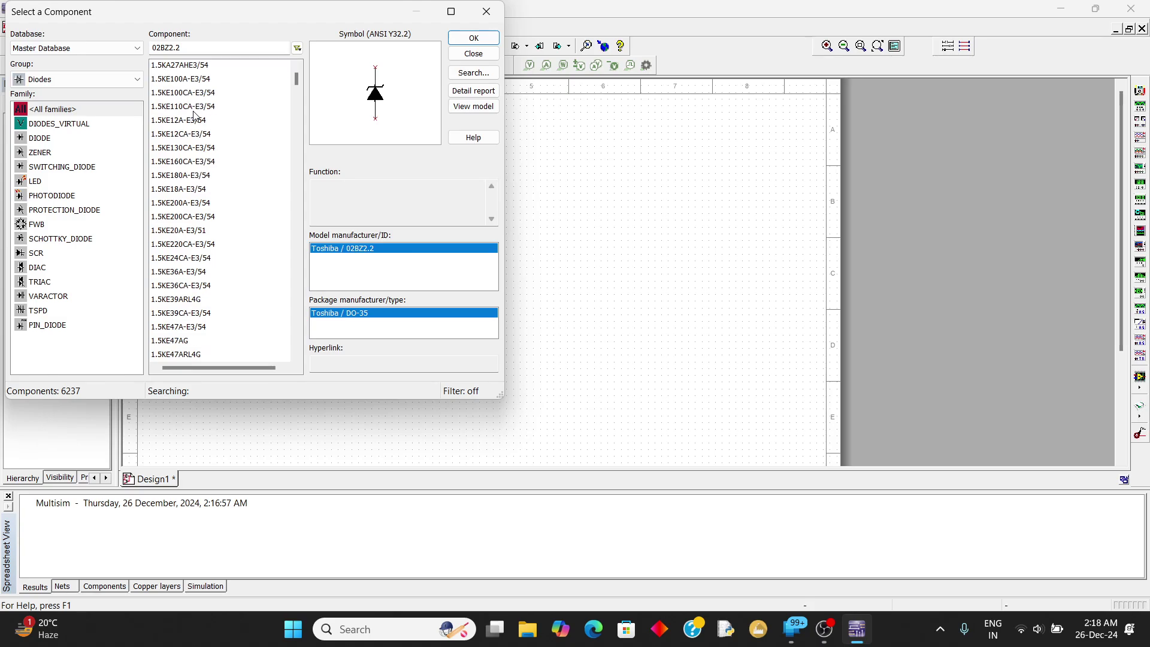
pyautogui.scroll(-3, 194, 115)
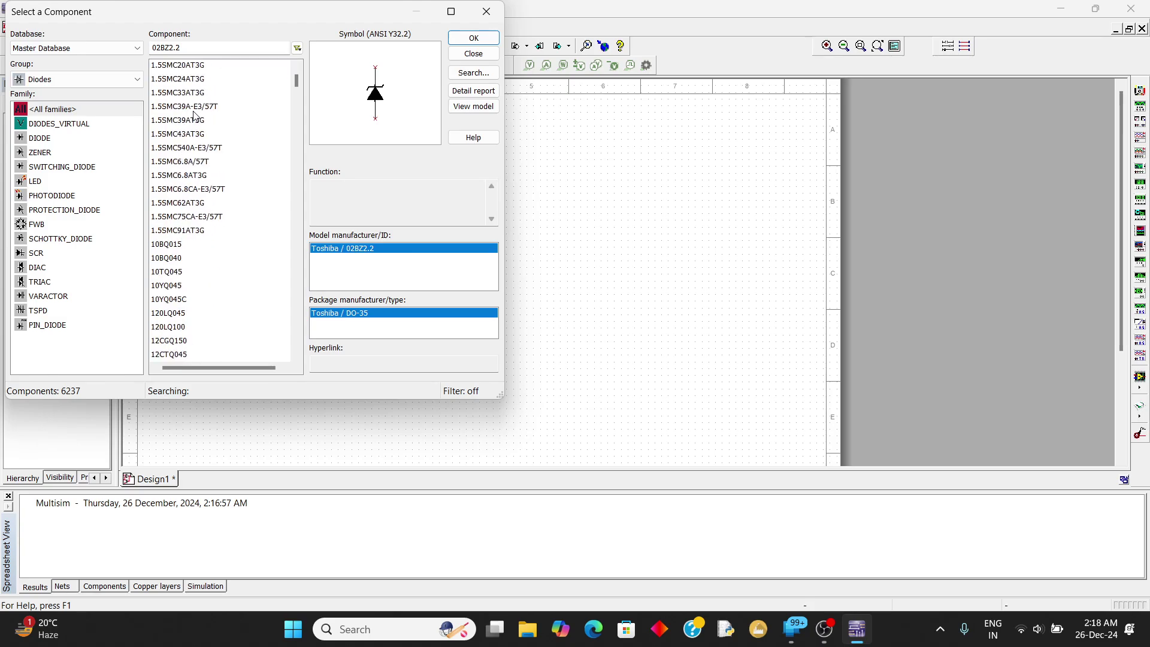
pyautogui.click(54, 140)
pyautogui.click(55, 140)
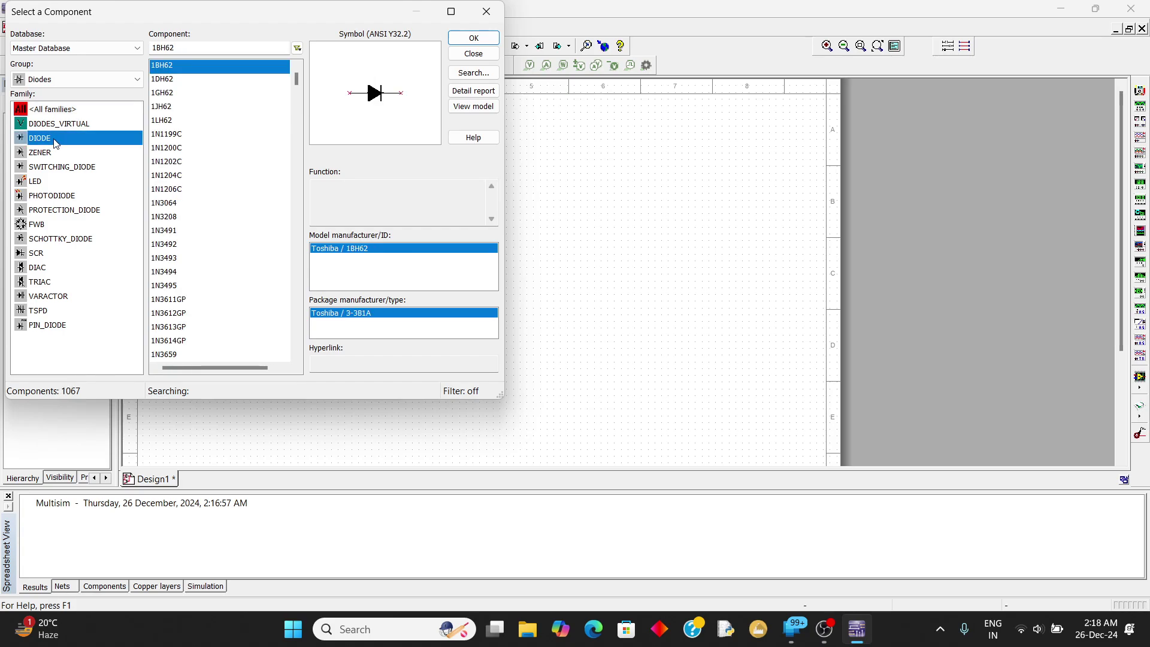
pyautogui.doubleClick(192, 66)
pyautogui.click(467, 184)
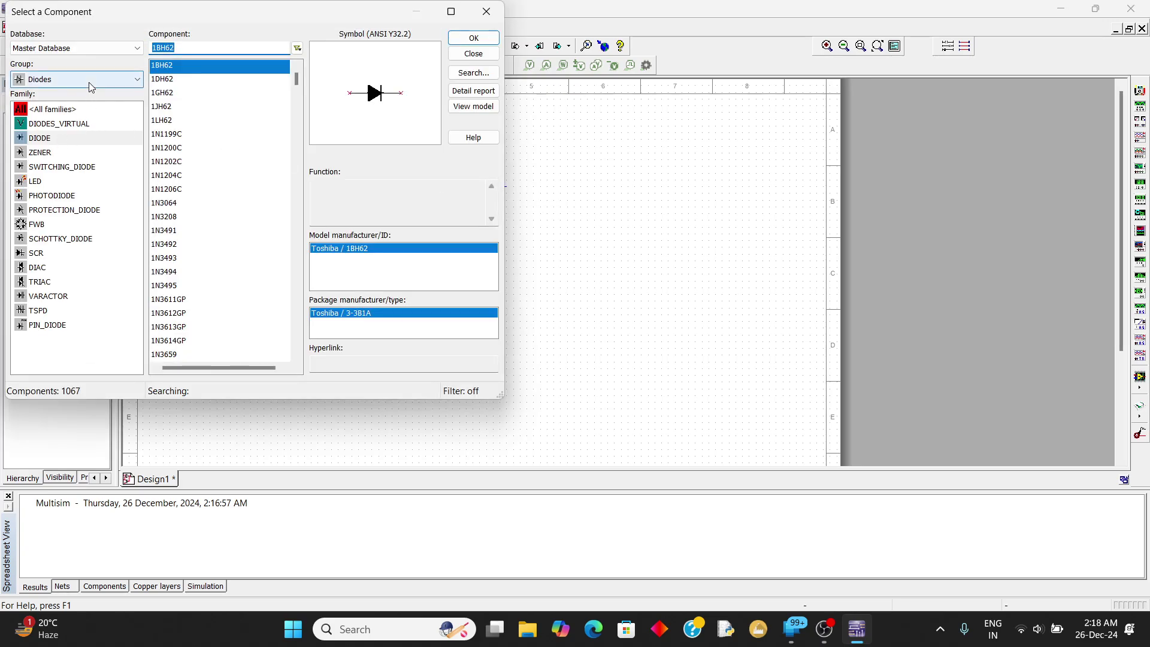
pyautogui.click(91, 84)
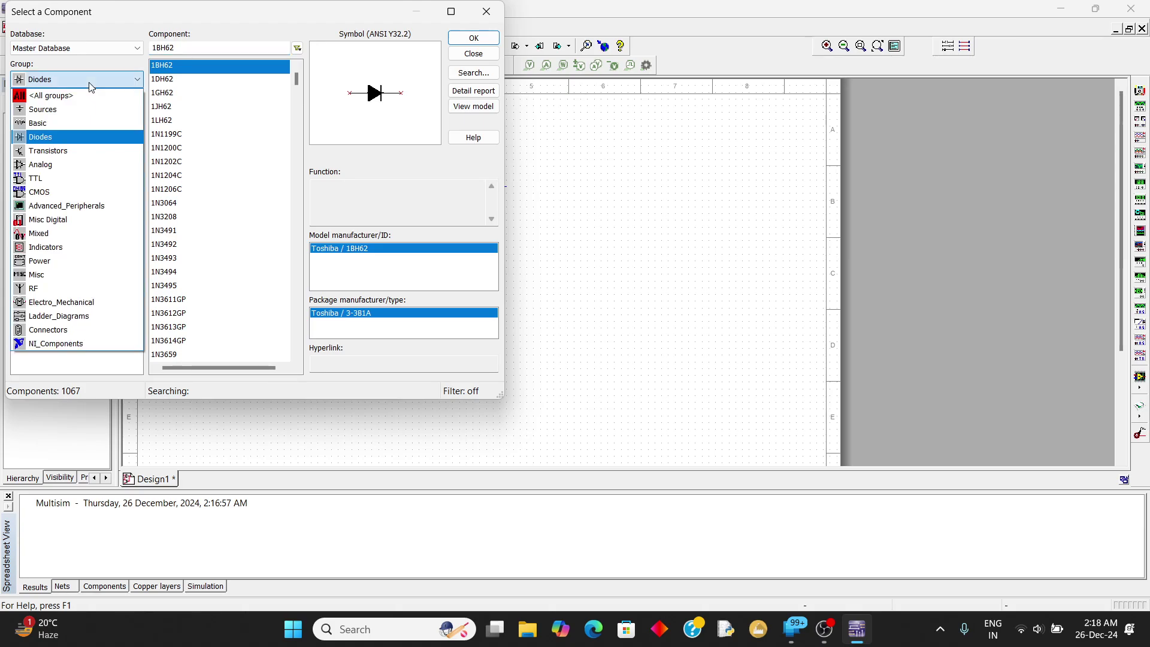
# - Place a 5 Ω resistor R1 from the Basic group's RESISTOR family on the sheet
pyautogui.click(76, 121)
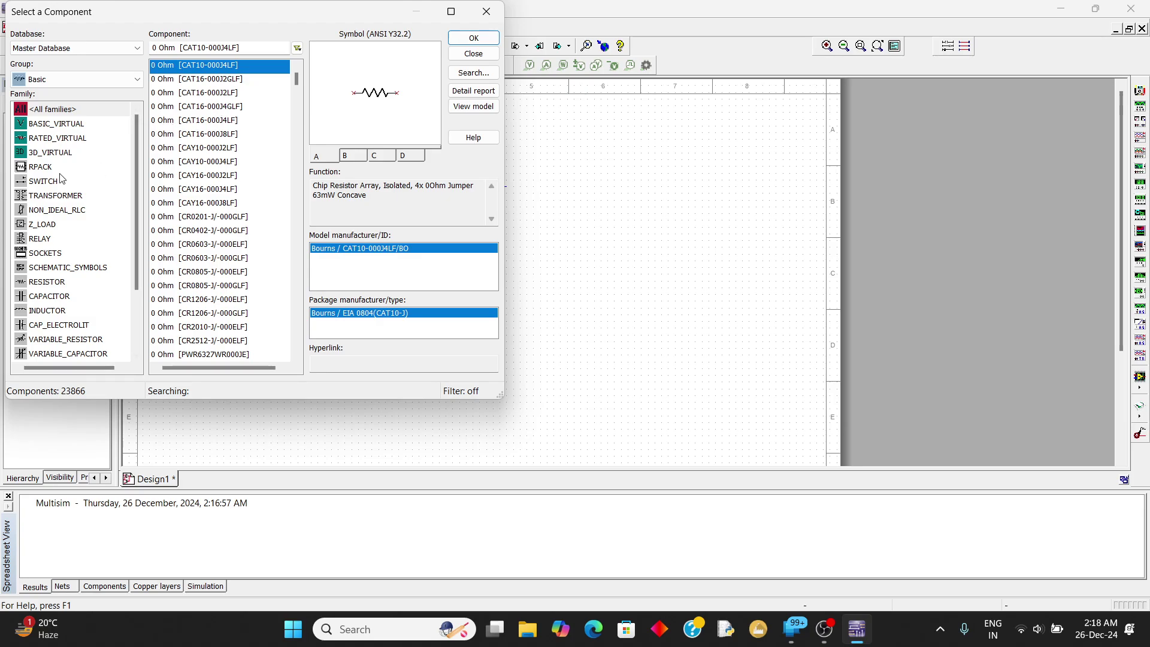
pyautogui.click(58, 288)
pyautogui.scroll(20, 279, 205)
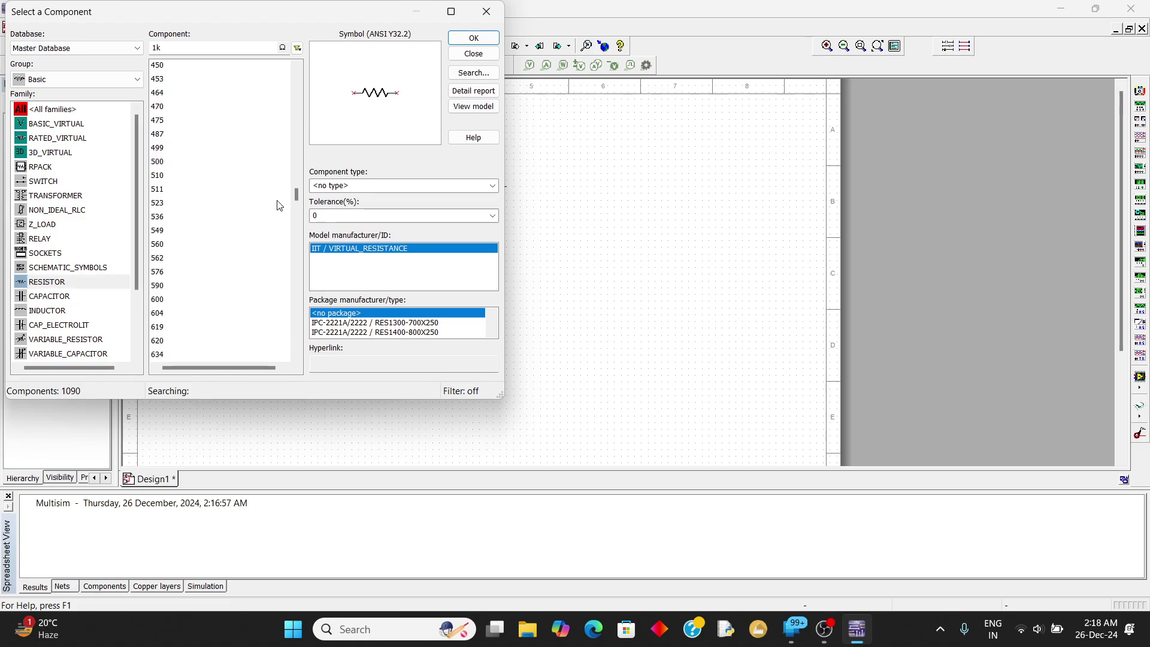
pyautogui.scroll(20, 278, 205)
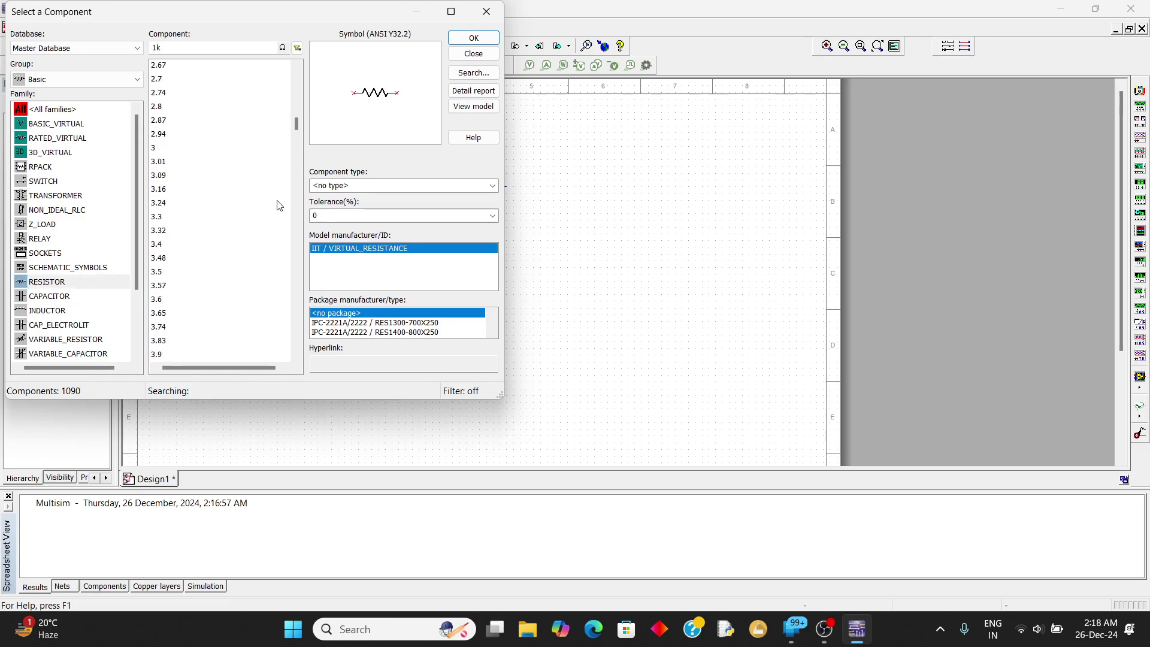
pyautogui.scroll(20, 278, 205)
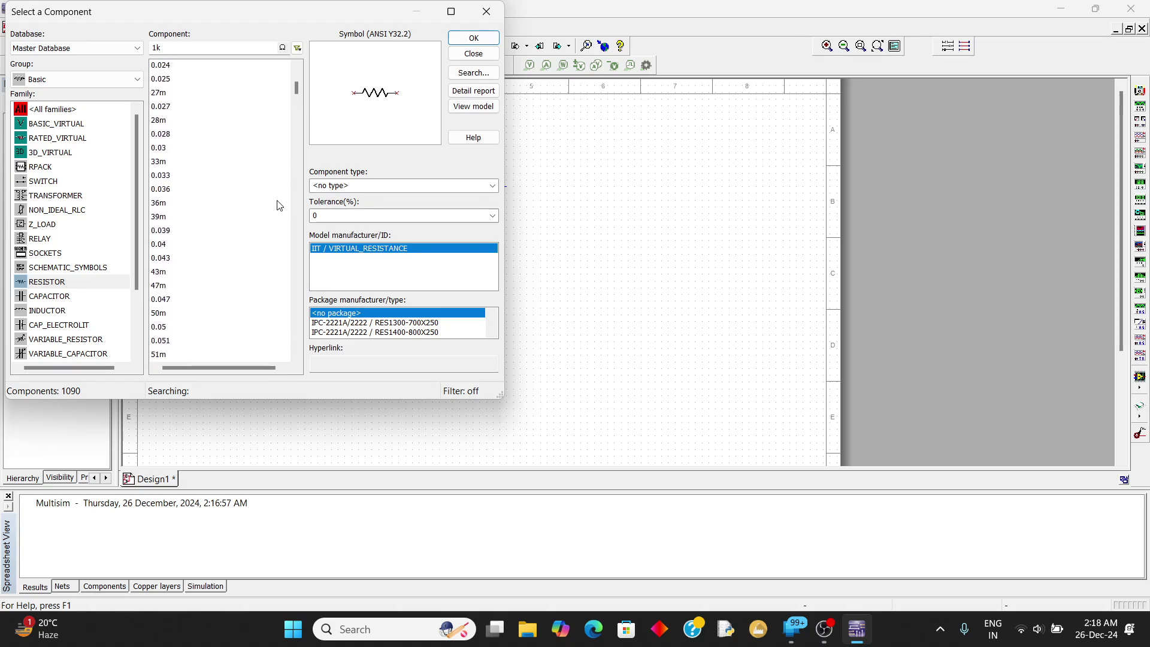
pyautogui.scroll(-20, 278, 205)
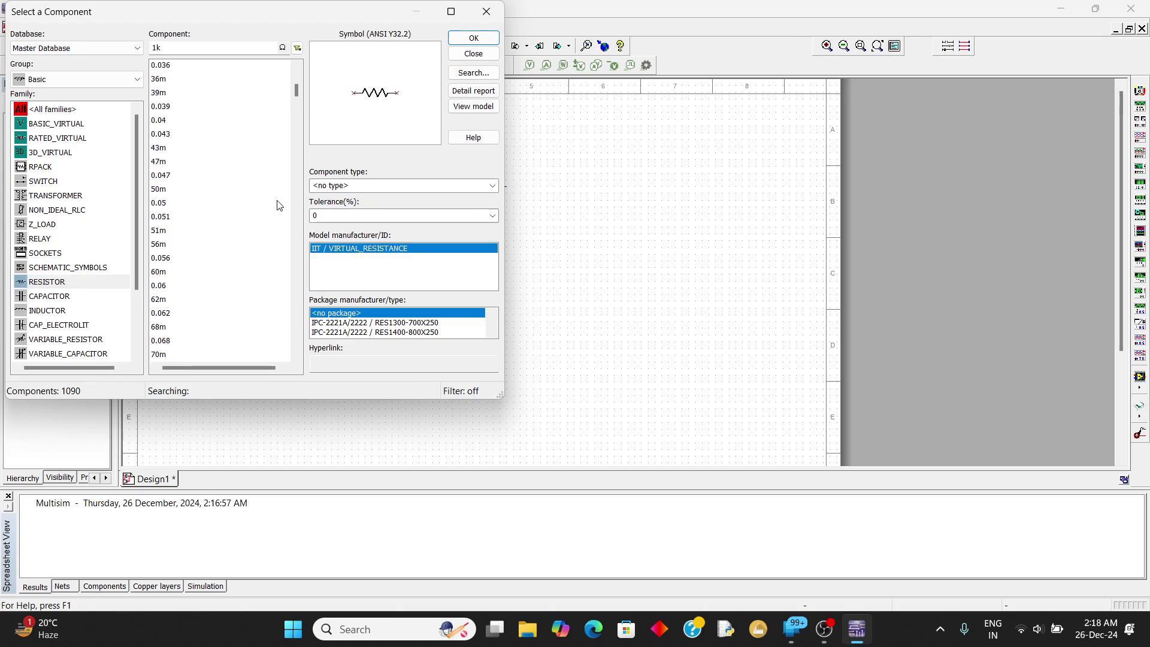
pyautogui.scroll(-20, 279, 205)
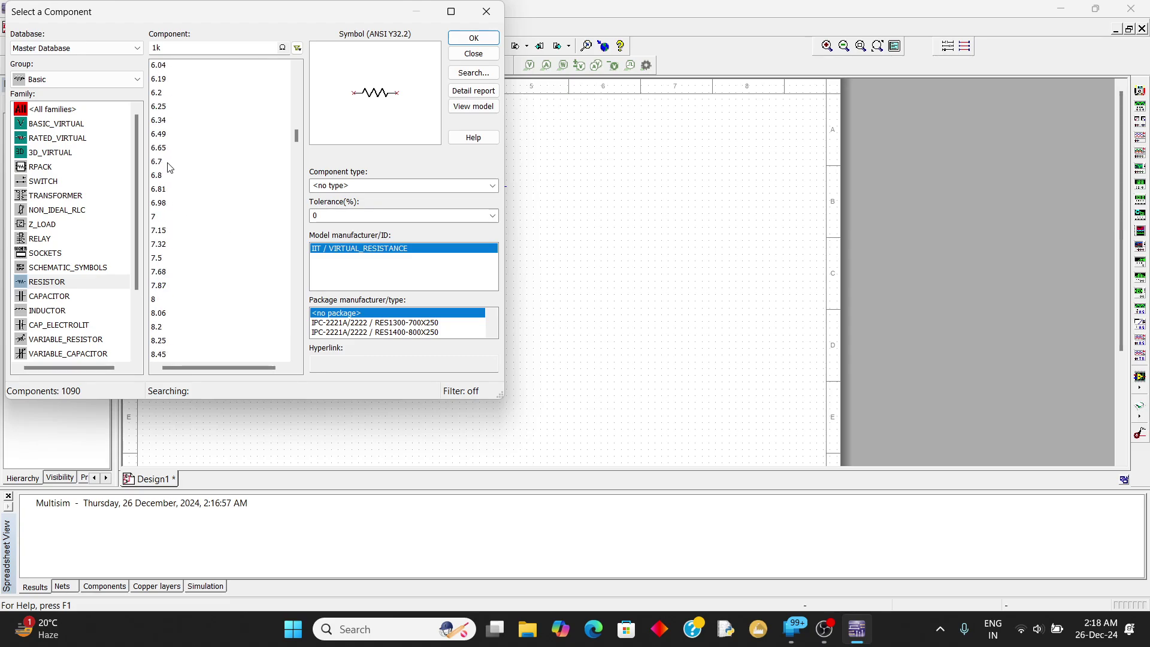
pyautogui.scroll(1, 167, 154)
pyautogui.scroll(3, 168, 128)
pyautogui.doubleClick(170, 81)
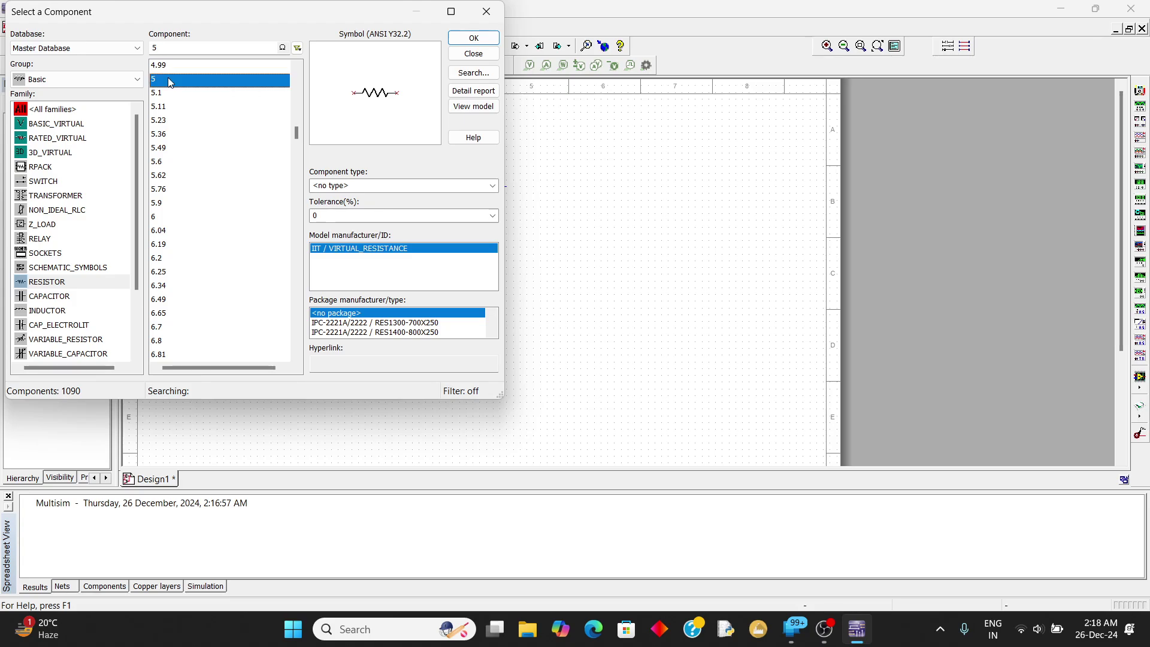
pyautogui.click(589, 255)
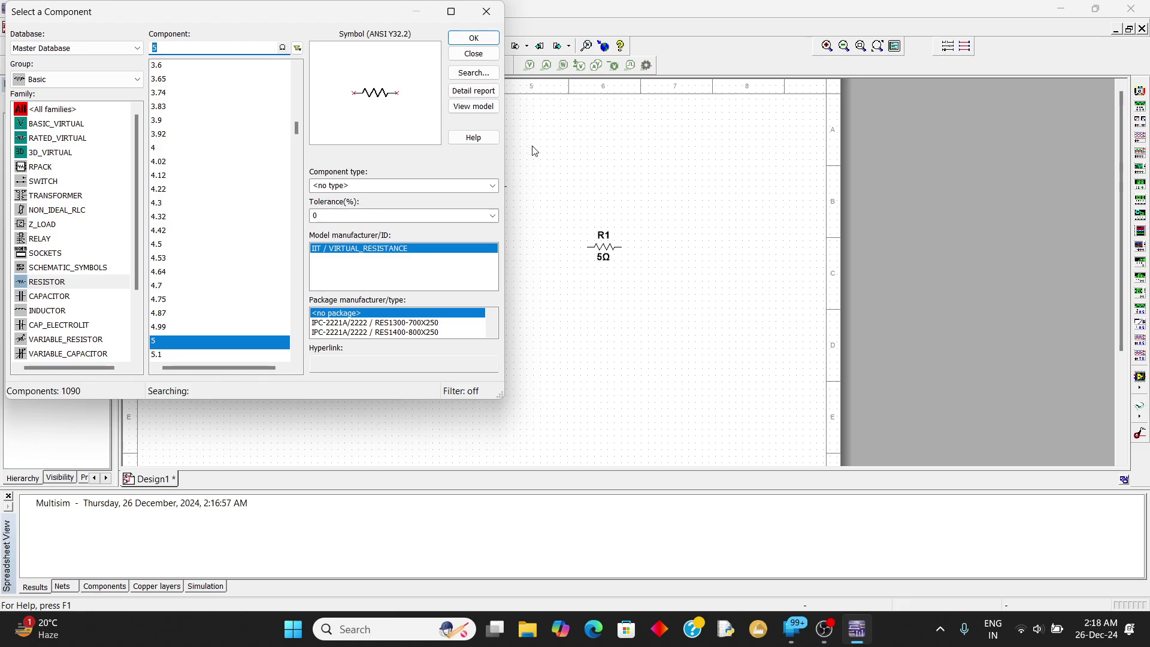
pyautogui.moveTo(379, 16); pyautogui.dragTo(413, 123)
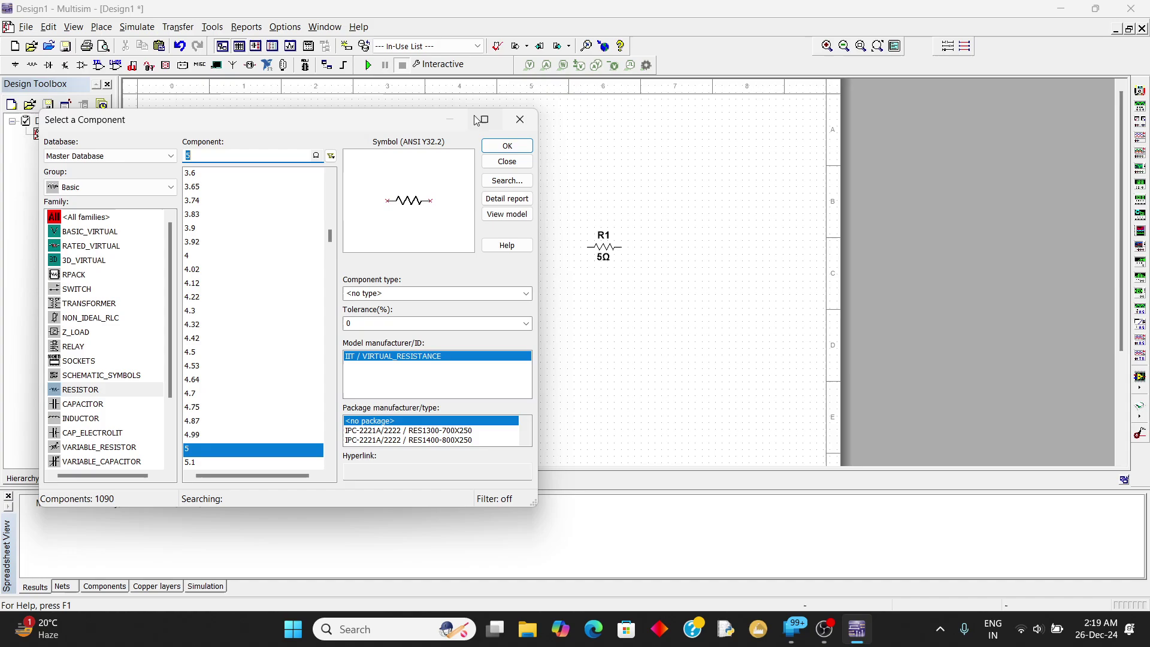
# - Close the component chooser and rotate R1 vertical, moving it up beside diode D1
pyautogui.click(524, 119)
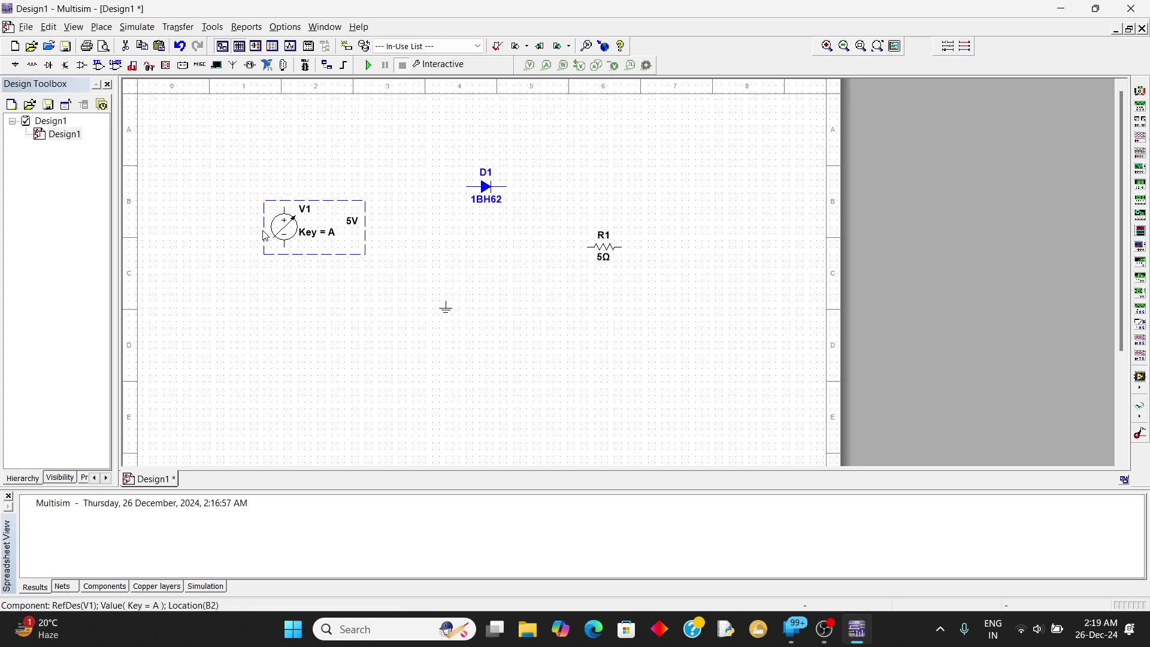
pyautogui.moveTo(280, 236)
pyautogui.click(609, 257)
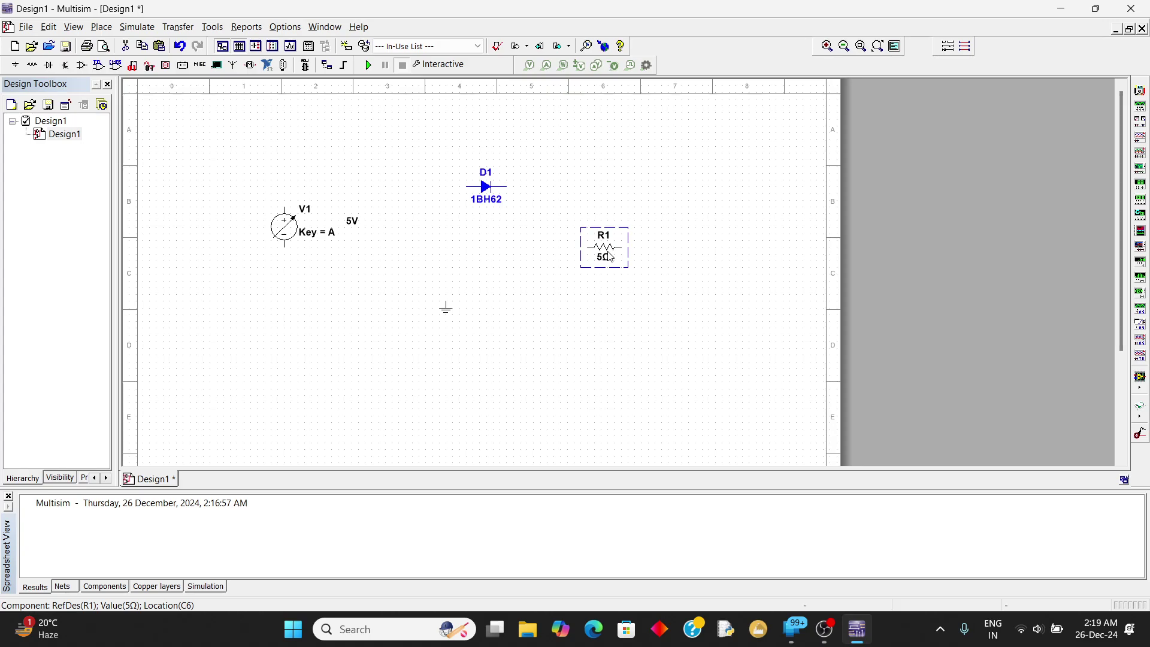
pyautogui.hotkey('ctrl', 'r')
pyautogui.moveTo(610, 257); pyautogui.dragTo(572, 240)
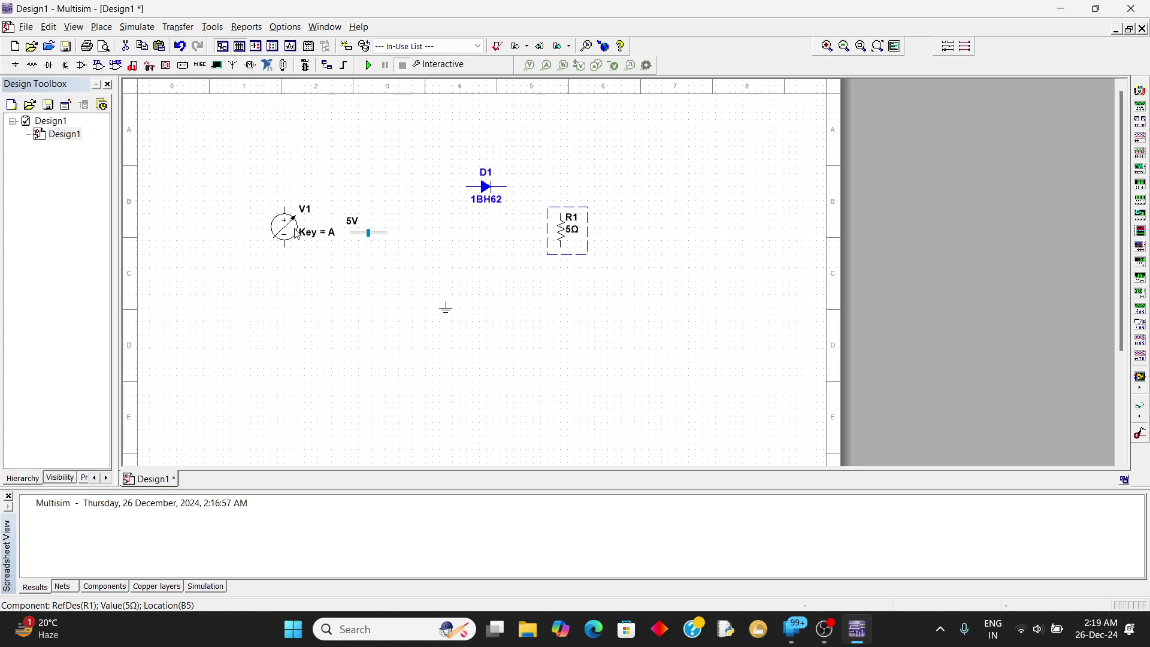
# - Move source V1 right, toward the diode
pyautogui.click(293, 233)
pyautogui.moveTo(292, 231); pyautogui.dragTo(331, 233)
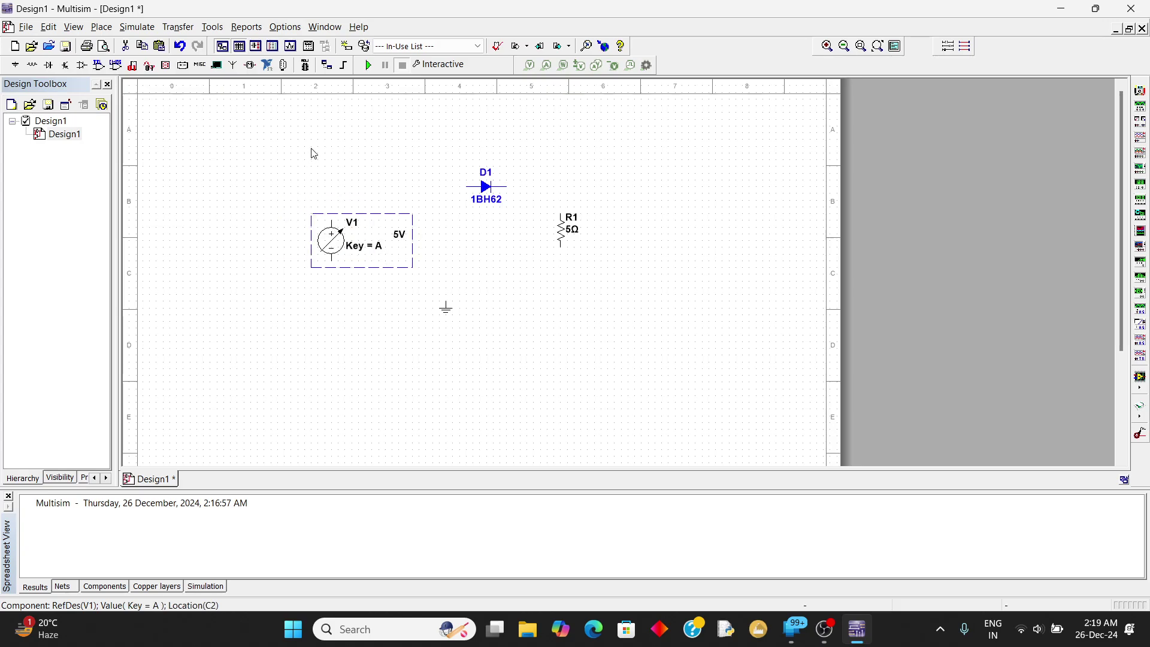
pyautogui.click(347, 186)
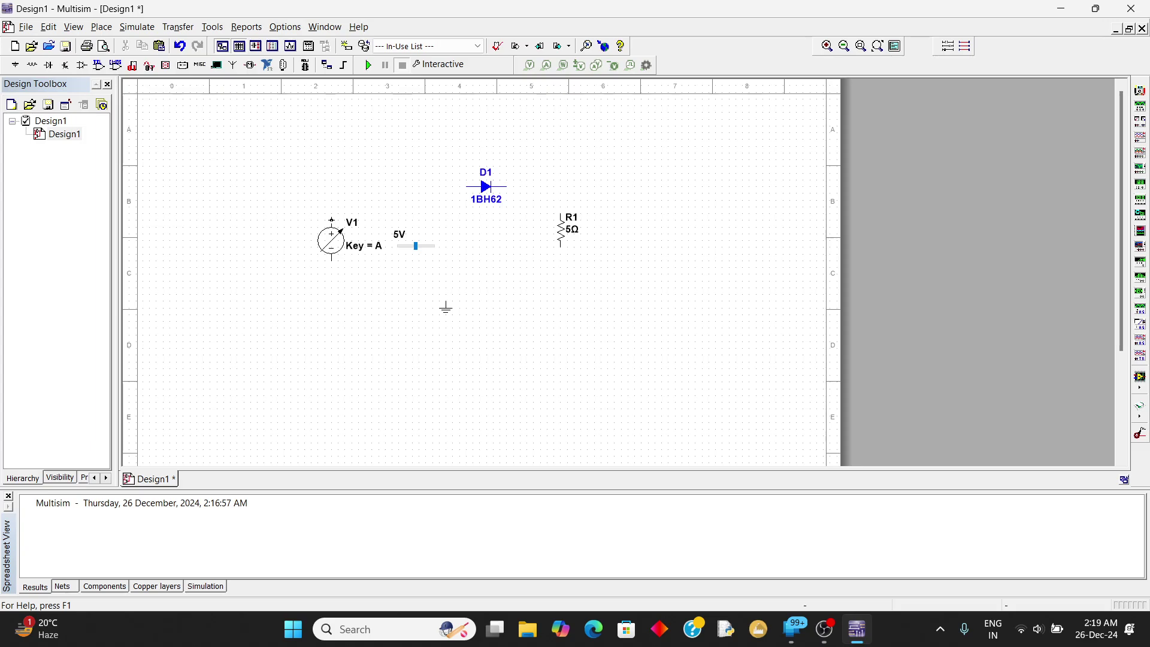
# - Wire V1 to D1, D1 to R1, and R1 back to V1 in a closed loop
pyautogui.click(331, 219)
pyautogui.click(463, 187)
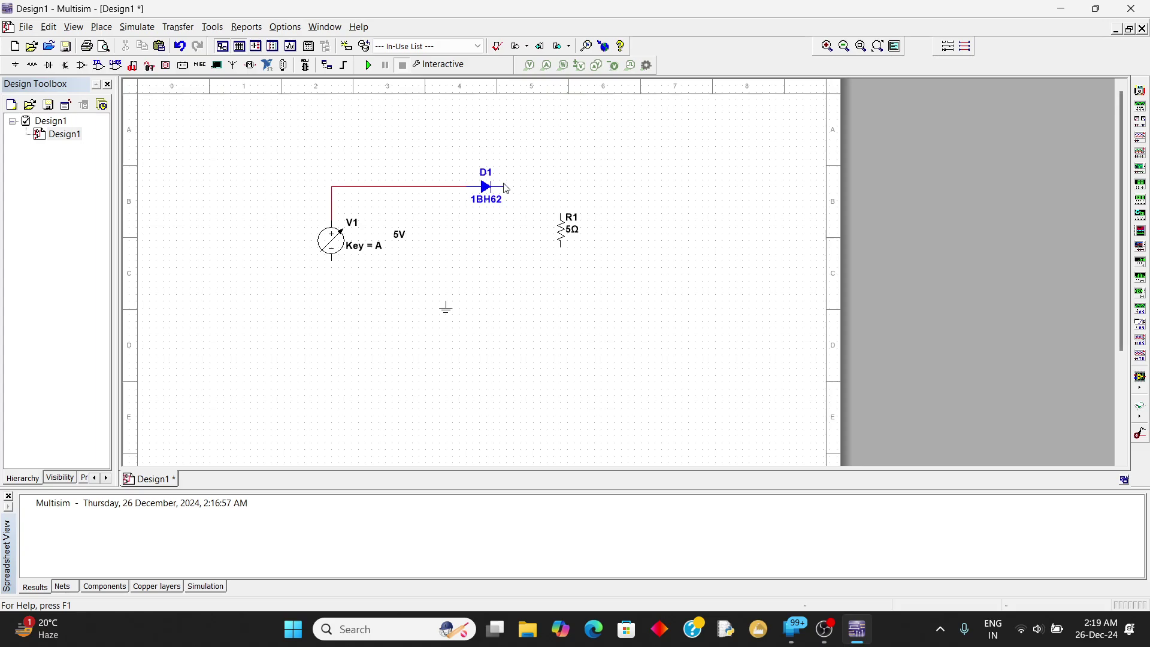
pyautogui.click(507, 187)
pyautogui.click(560, 213)
pyautogui.click(560, 248)
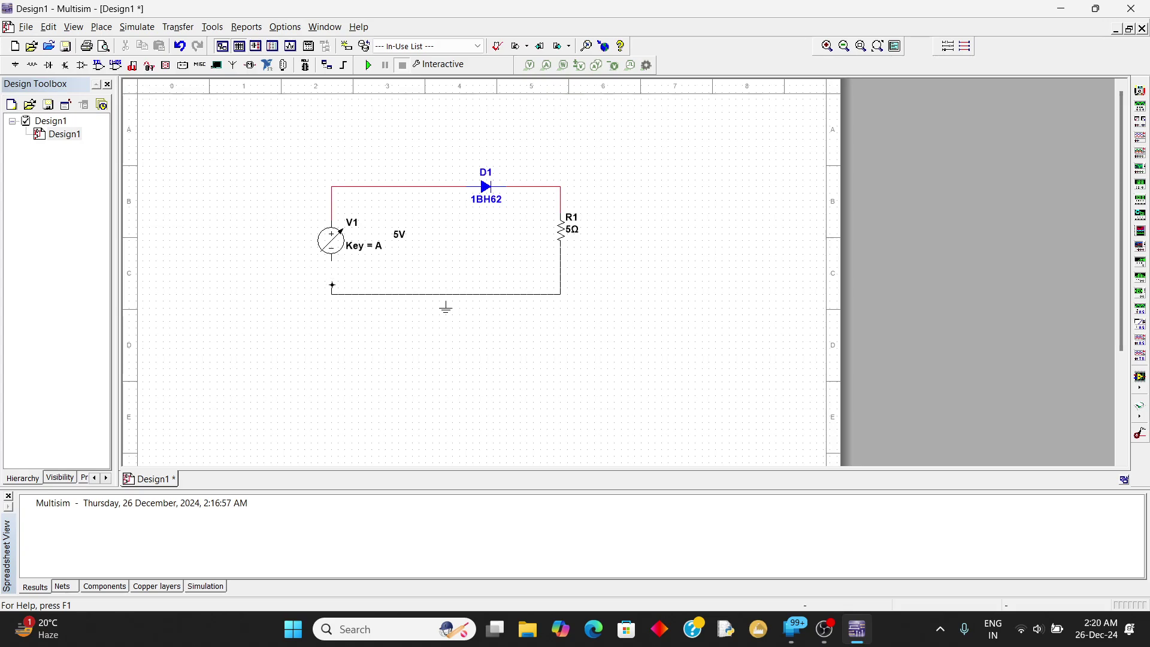
pyautogui.click(331, 262)
# - Add a ground connected to the loop's bottom wire
pyautogui.hotkey('ctrl', 'v')
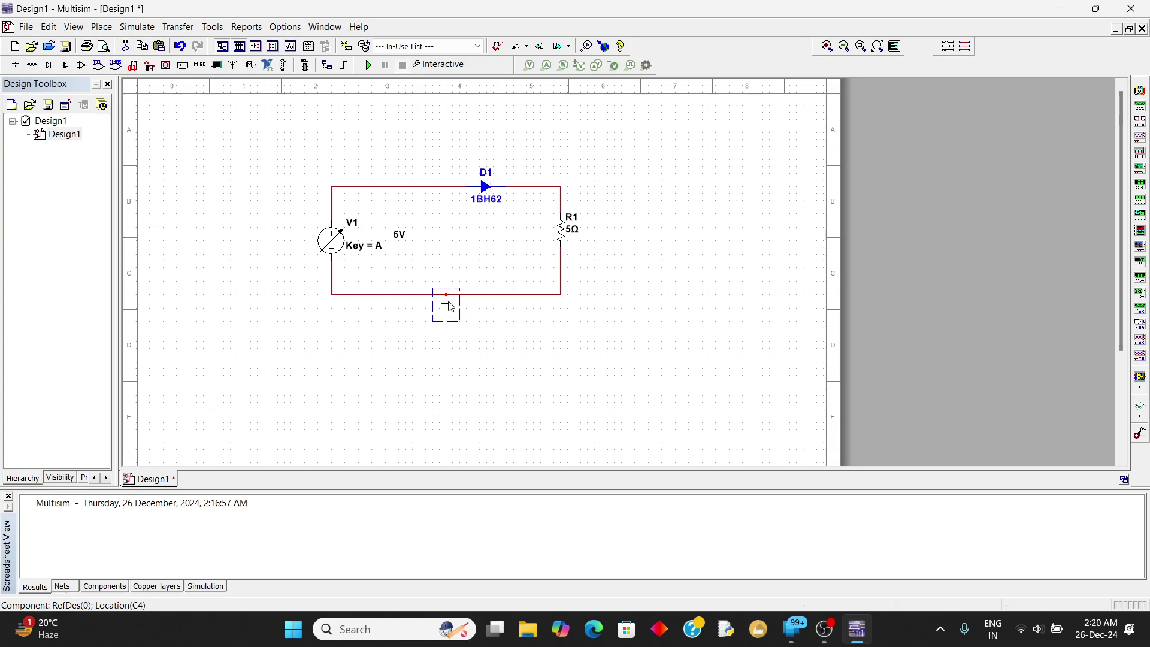
pyautogui.click(451, 307)
pyautogui.click(531, 341)
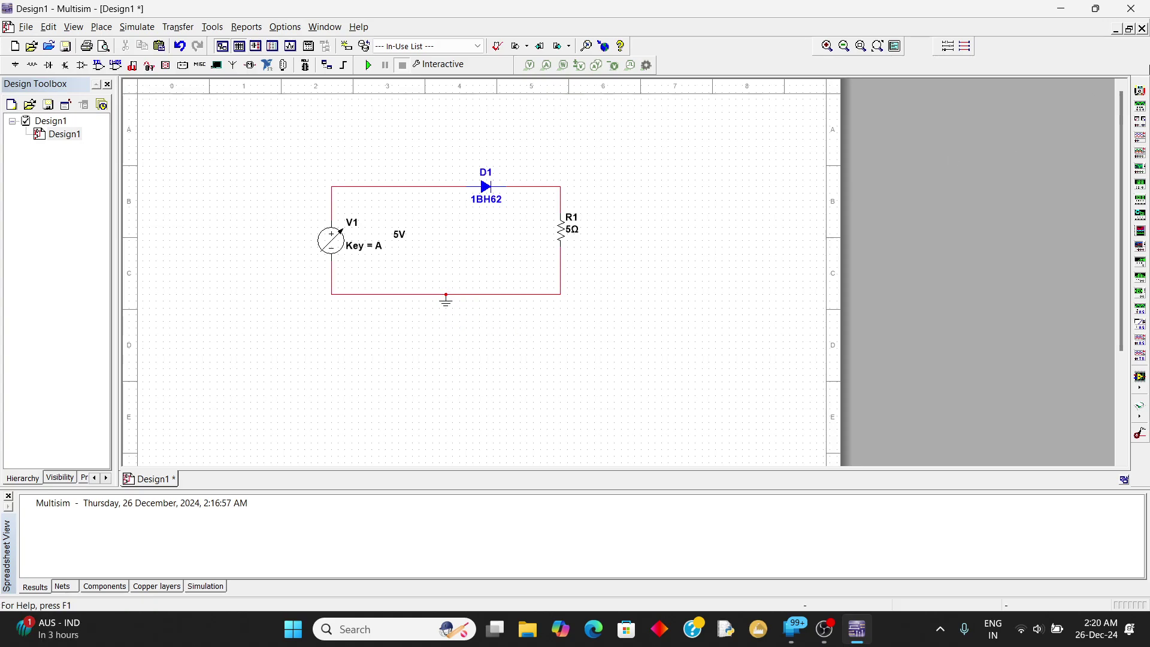
# - Place two multimeters, XMM1 above D1 and XMM2 above R1
pyautogui.click(1141, 93)
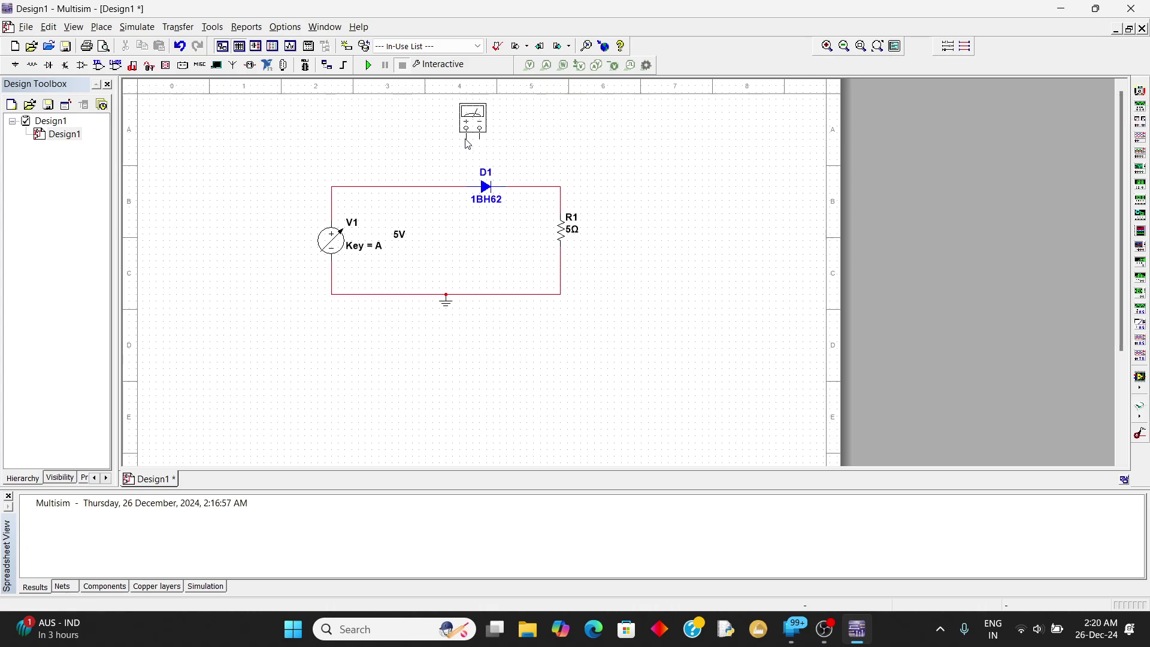
pyautogui.click(475, 144)
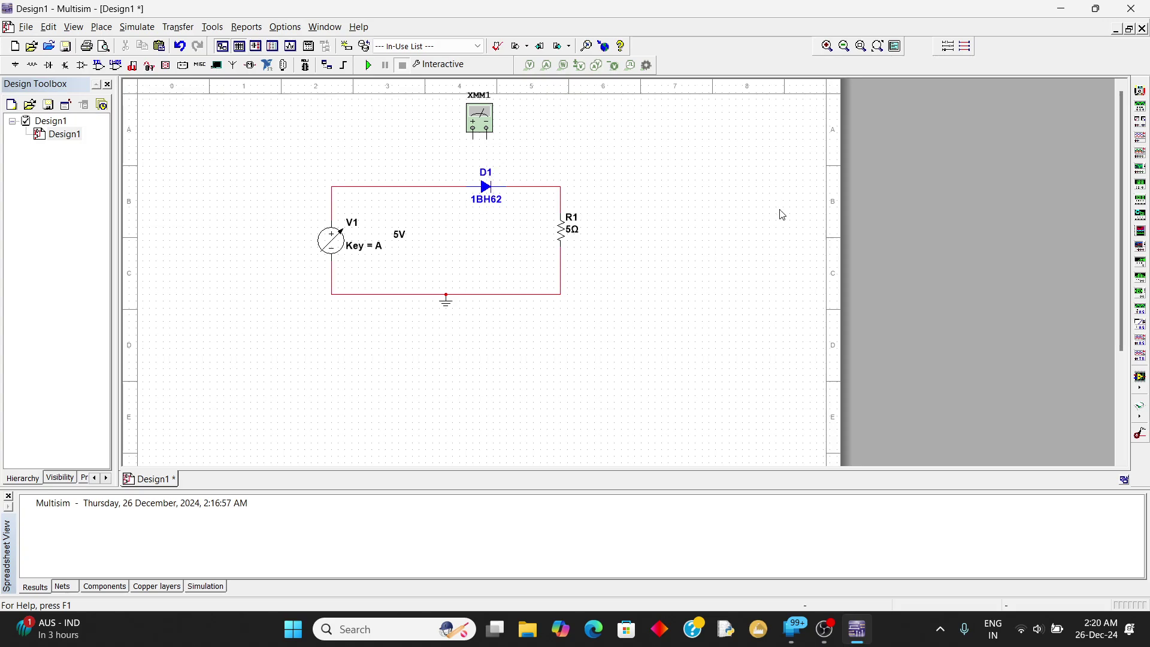
pyautogui.click(1141, 91)
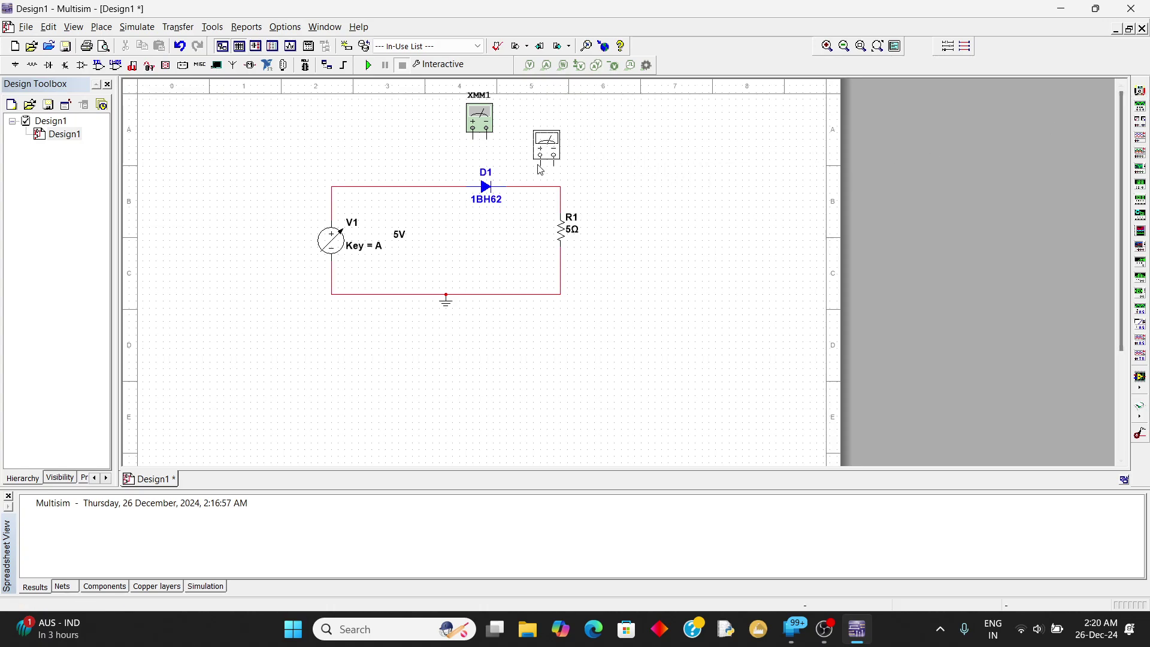
pyautogui.click(541, 170)
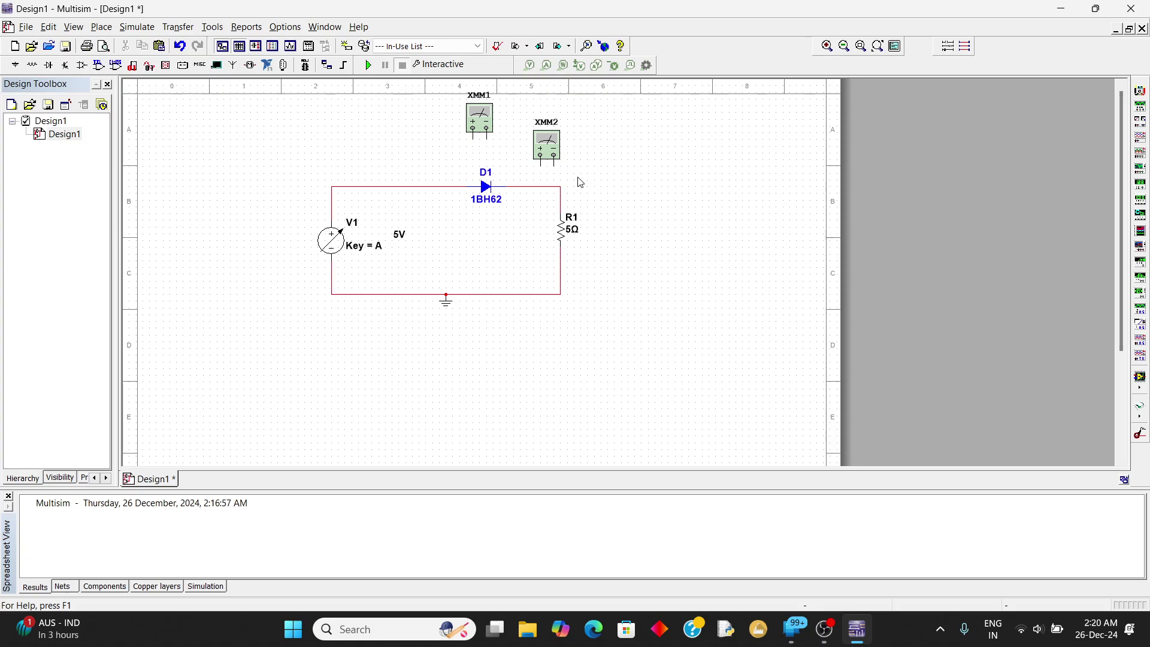
# - Replace the D1–R1 wire with XMM2 wired in series between D1 and R1
pyautogui.click(531, 188)
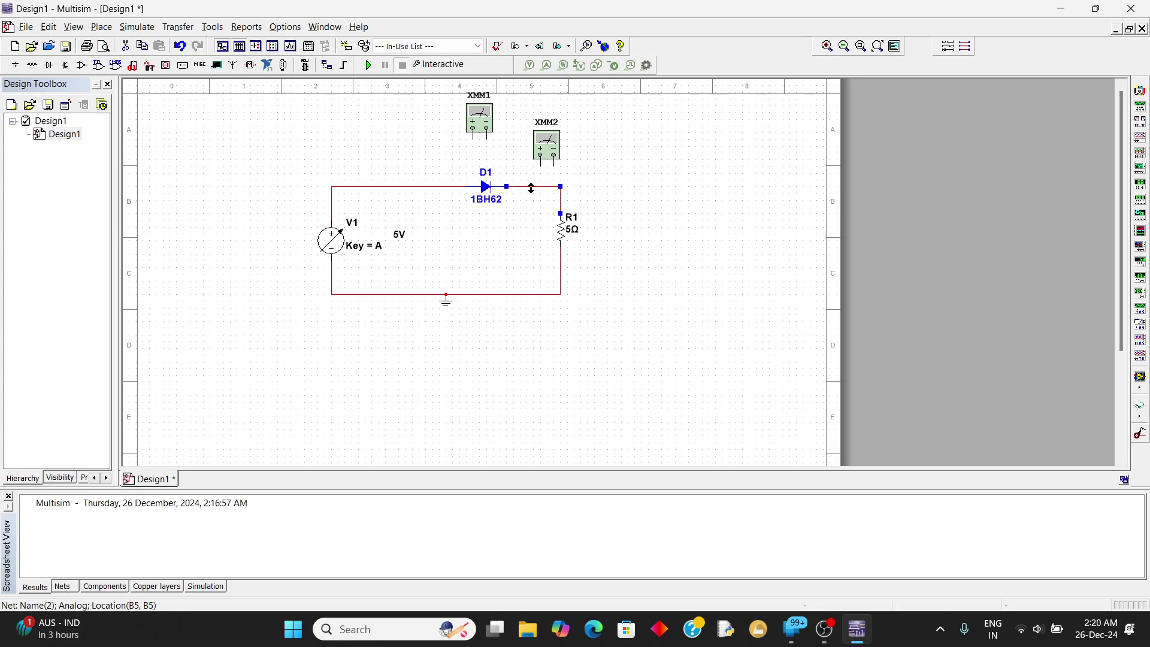
pyautogui.hotkey('ctrl', 'x')
pyautogui.click(507, 186)
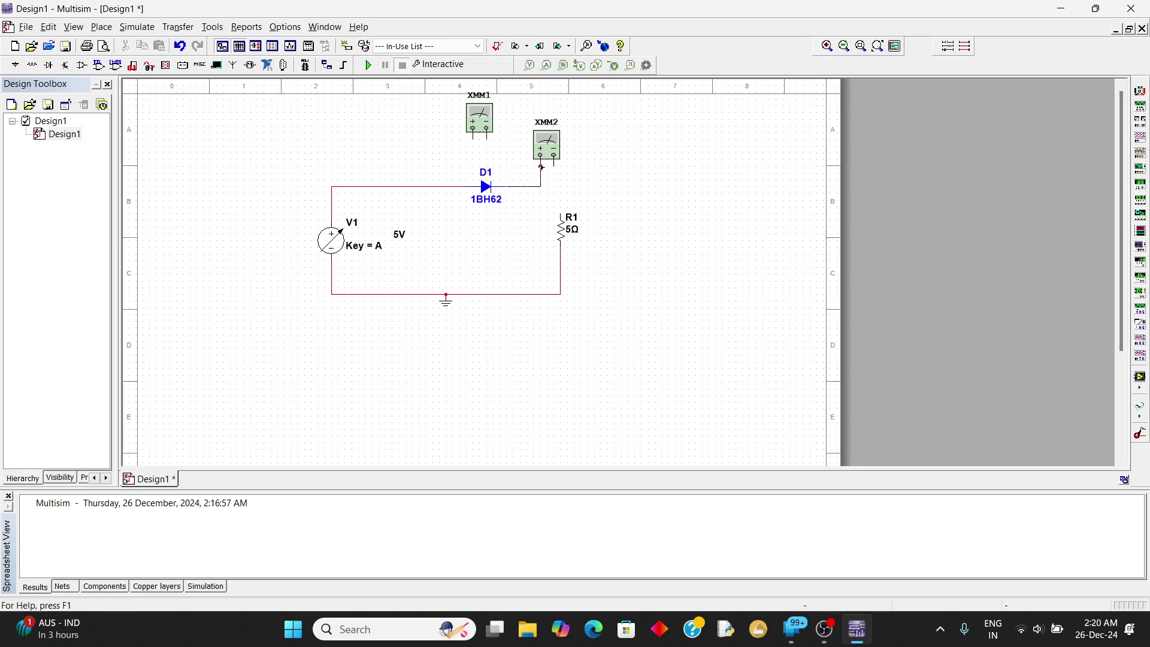
pyautogui.click(540, 167)
pyautogui.click(554, 167)
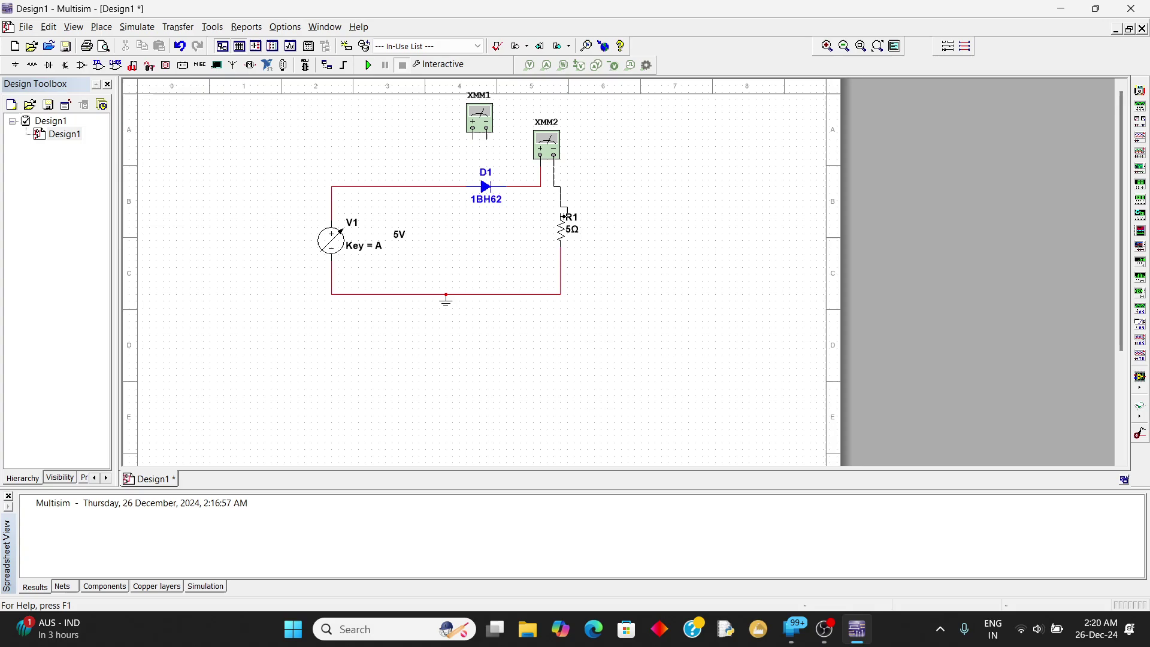
pyautogui.click(560, 212)
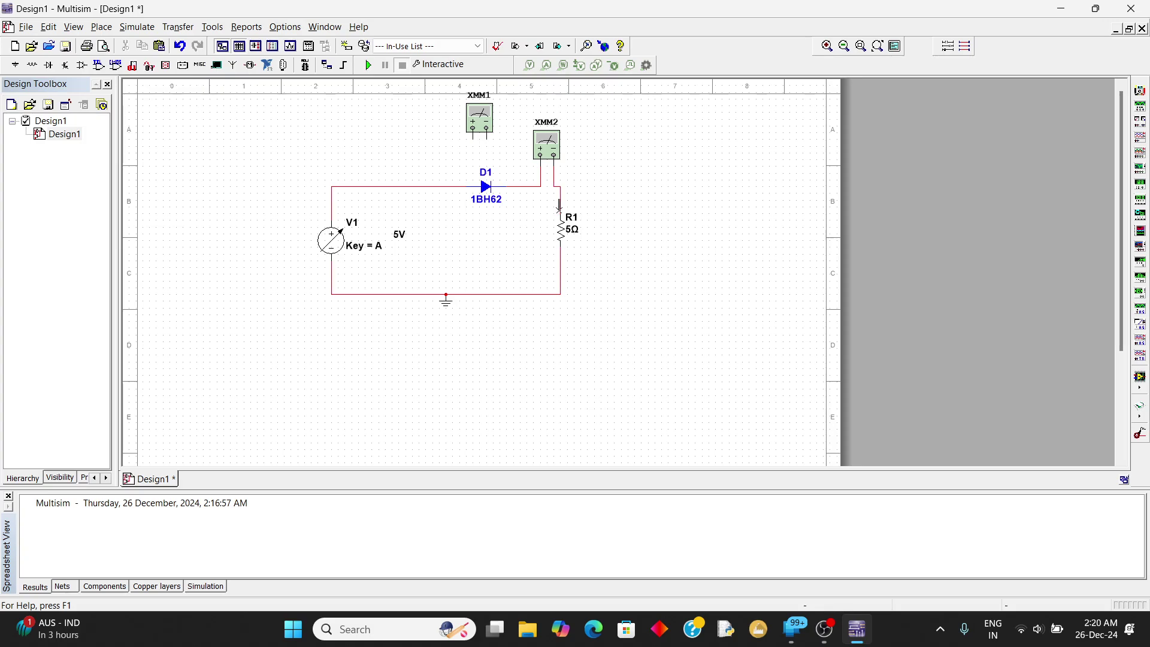
# - Wire XMM1's plus and minus leads across diode D1
pyautogui.click(488, 142)
pyautogui.click(514, 186)
pyautogui.click(472, 142)
pyautogui.click(461, 187)
# - Check XMM1's meter face, leaving it on DC voltage
pyautogui.click(484, 131)
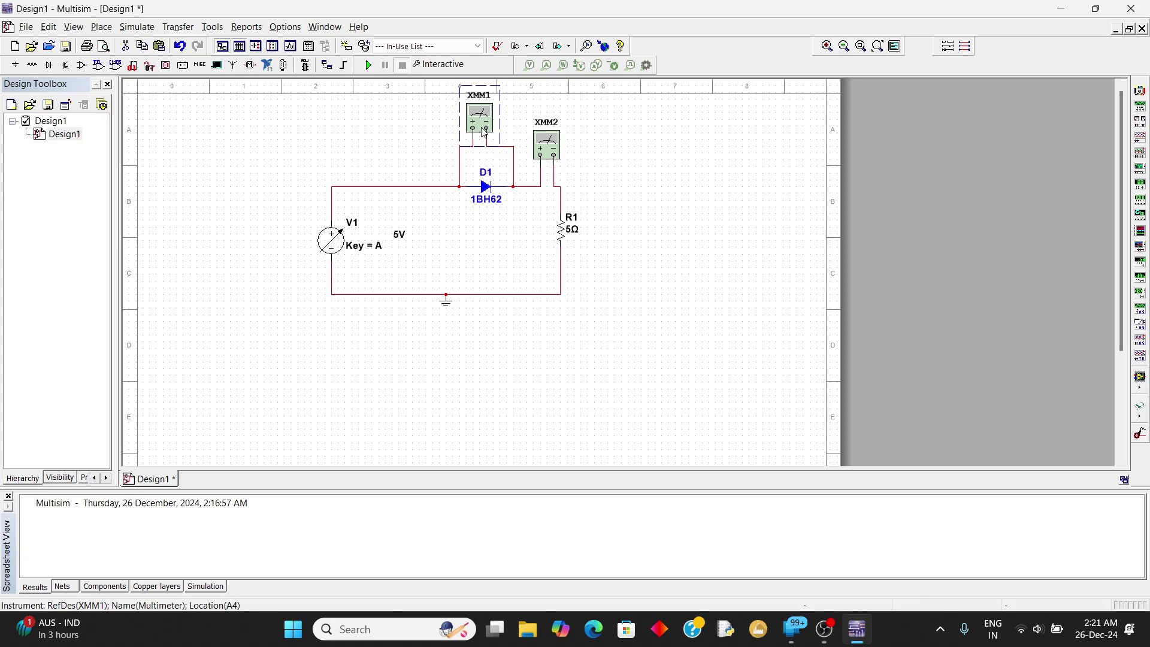
pyautogui.doubleClick(483, 131)
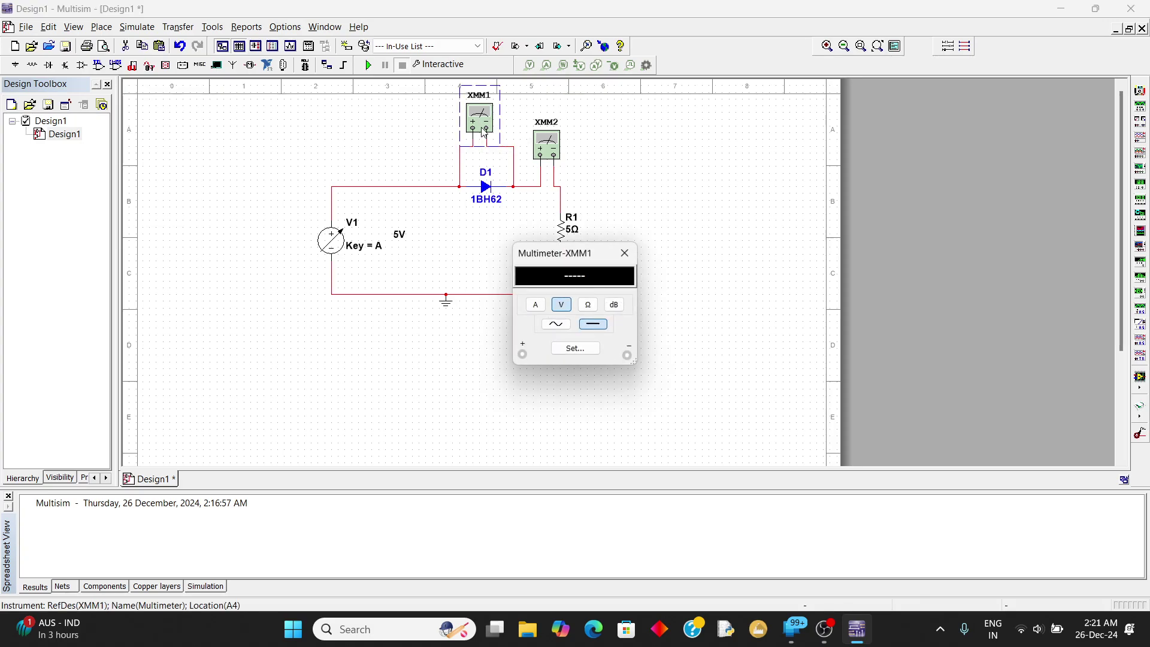
pyautogui.click(631, 255)
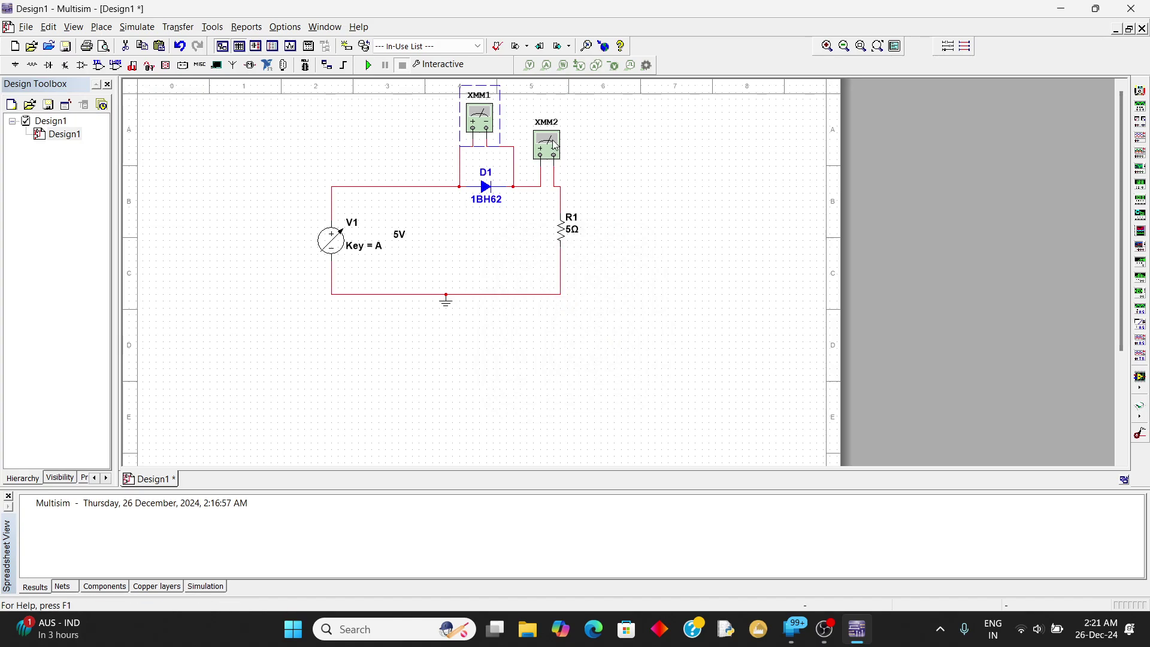
# - Switch multimeter XMM2 to measure current (A) and close its panel
pyautogui.doubleClick(554, 145)
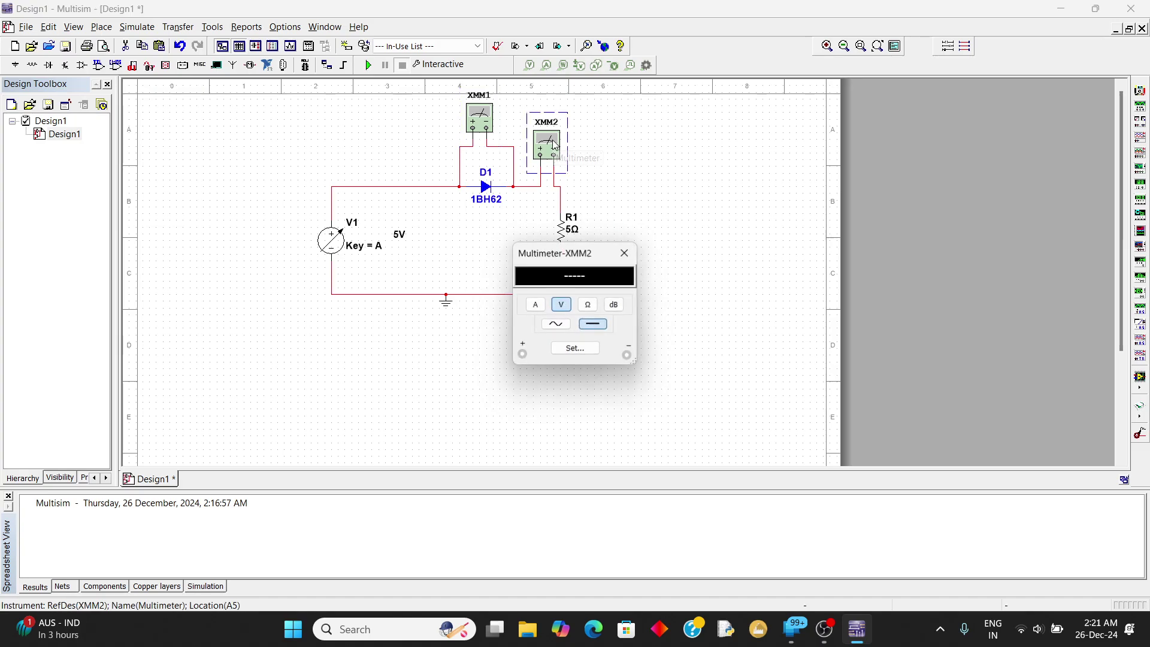
pyautogui.click(539, 309)
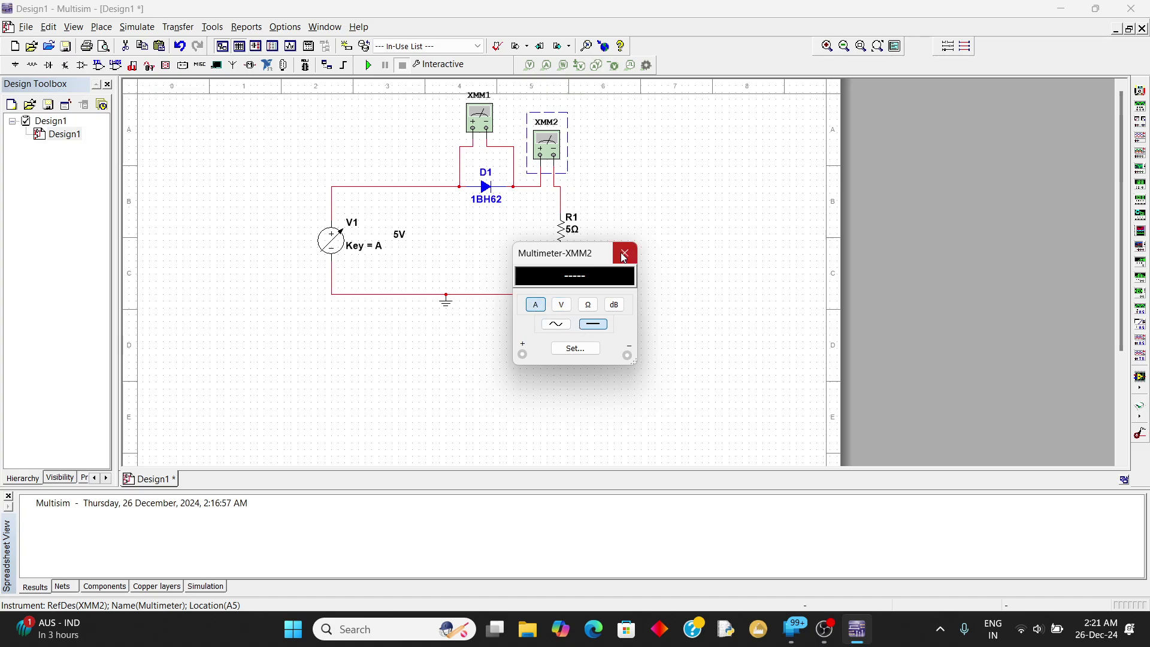
pyautogui.click(624, 253)
pyautogui.moveTo(390, 251)
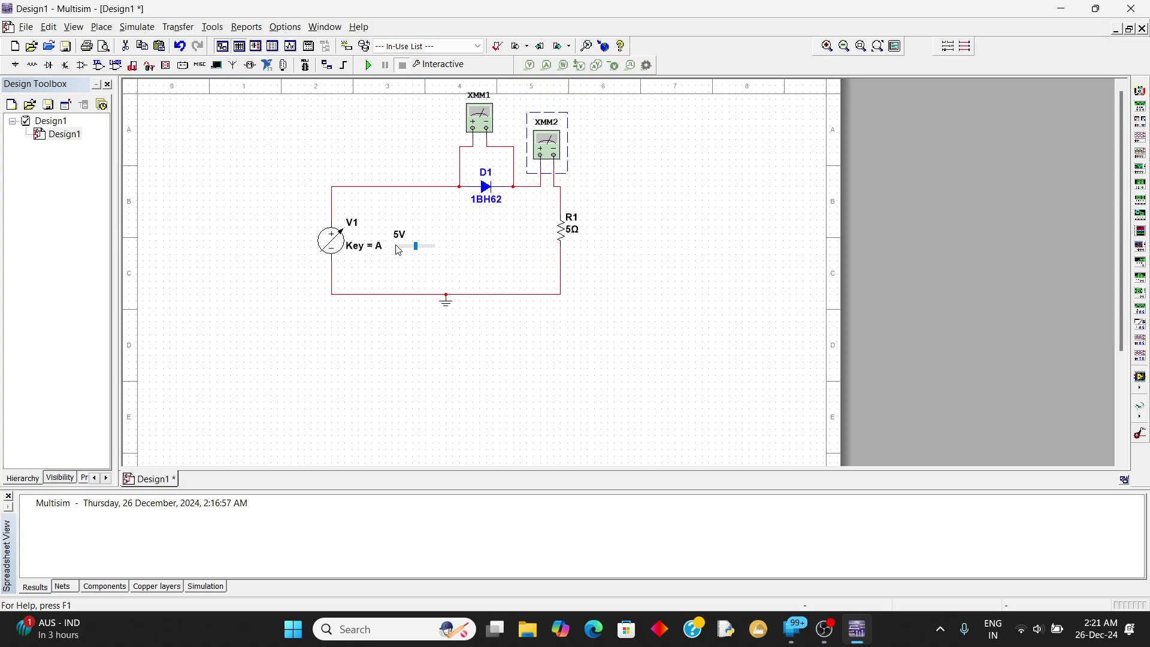
# - Set V1's voltage increment to 0.5 % in its properties
pyautogui.doubleClick(348, 251)
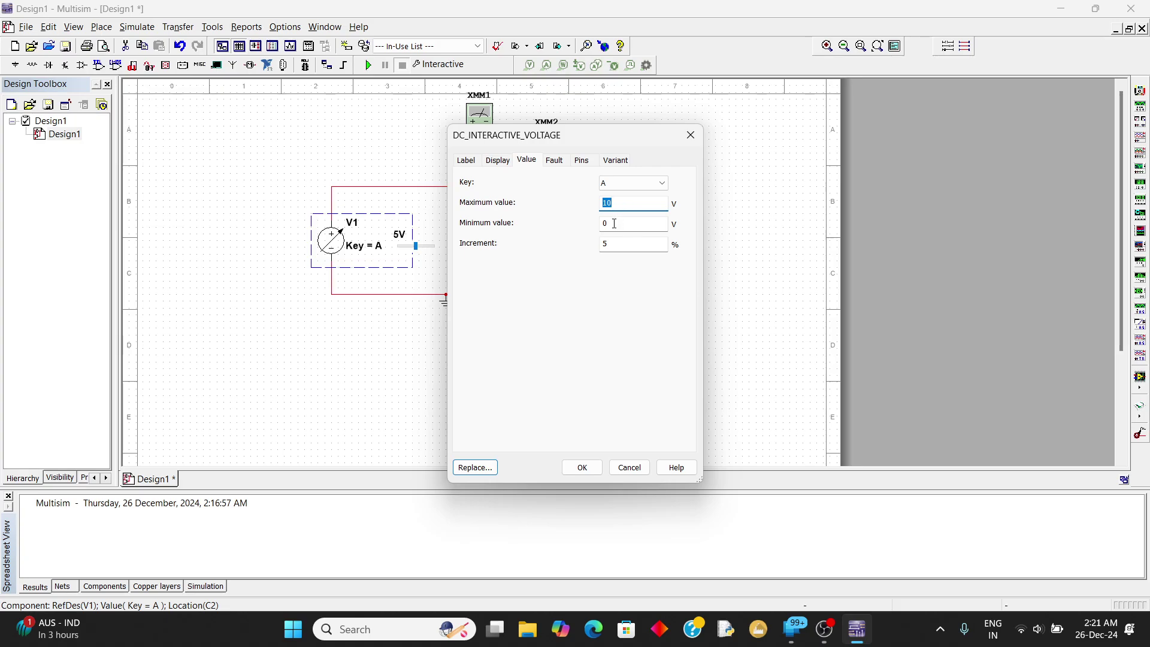
pyautogui.click(616, 246)
pyautogui.click(589, 473)
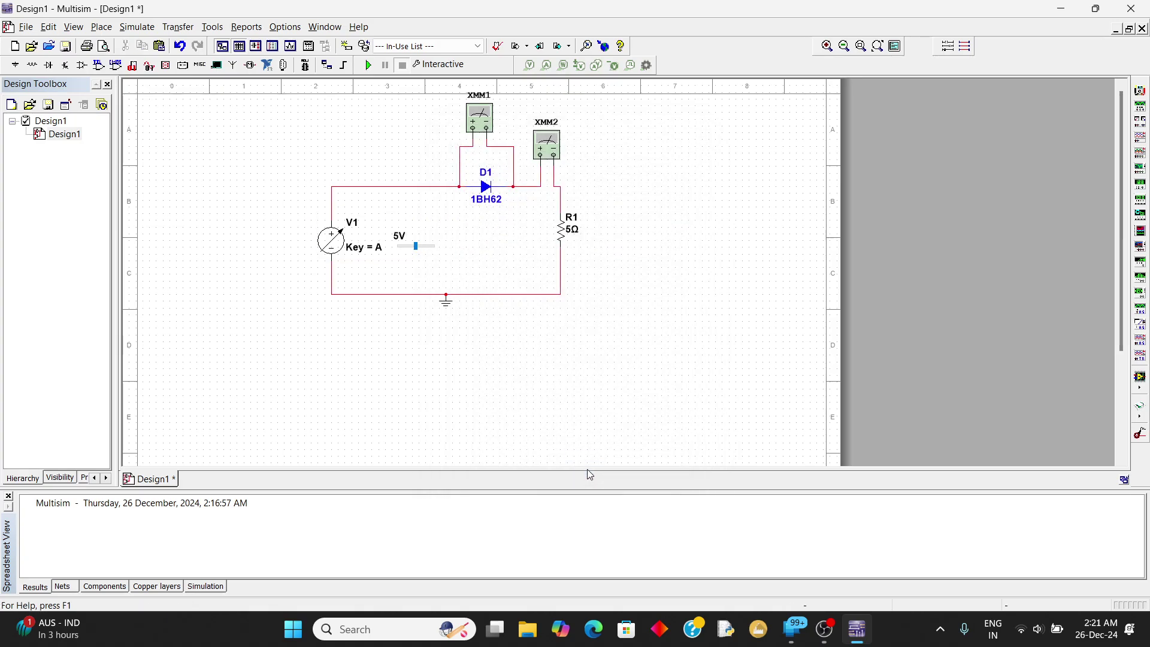
pyautogui.doubleClick(336, 258)
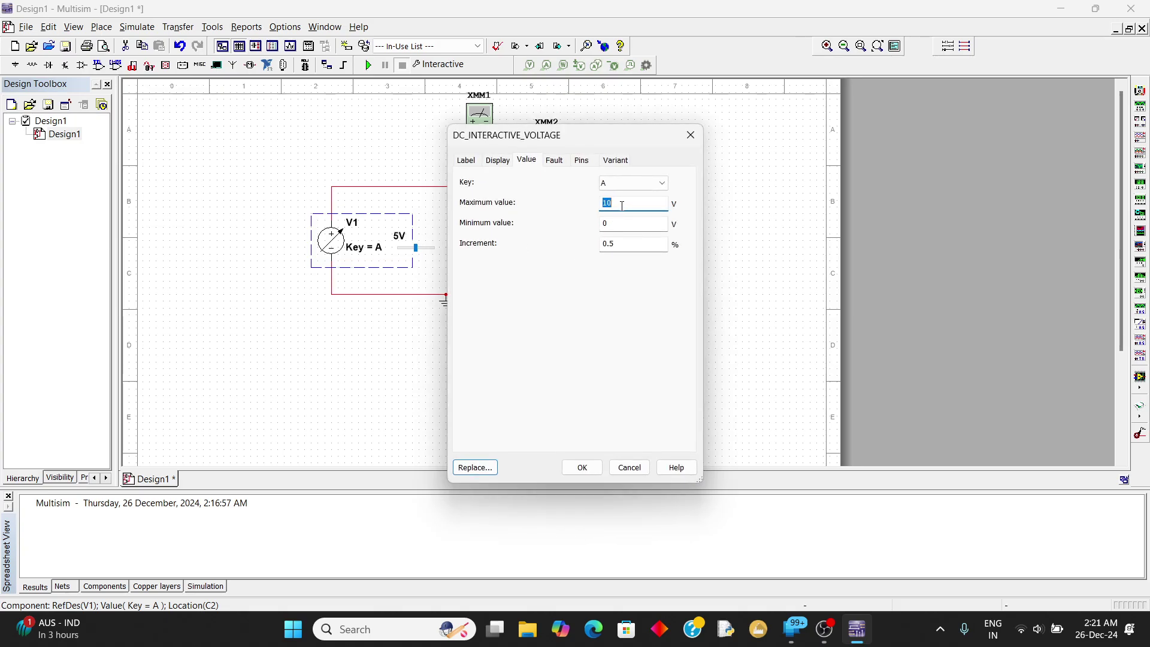
pyautogui.press('End')
pyautogui.press('Return')
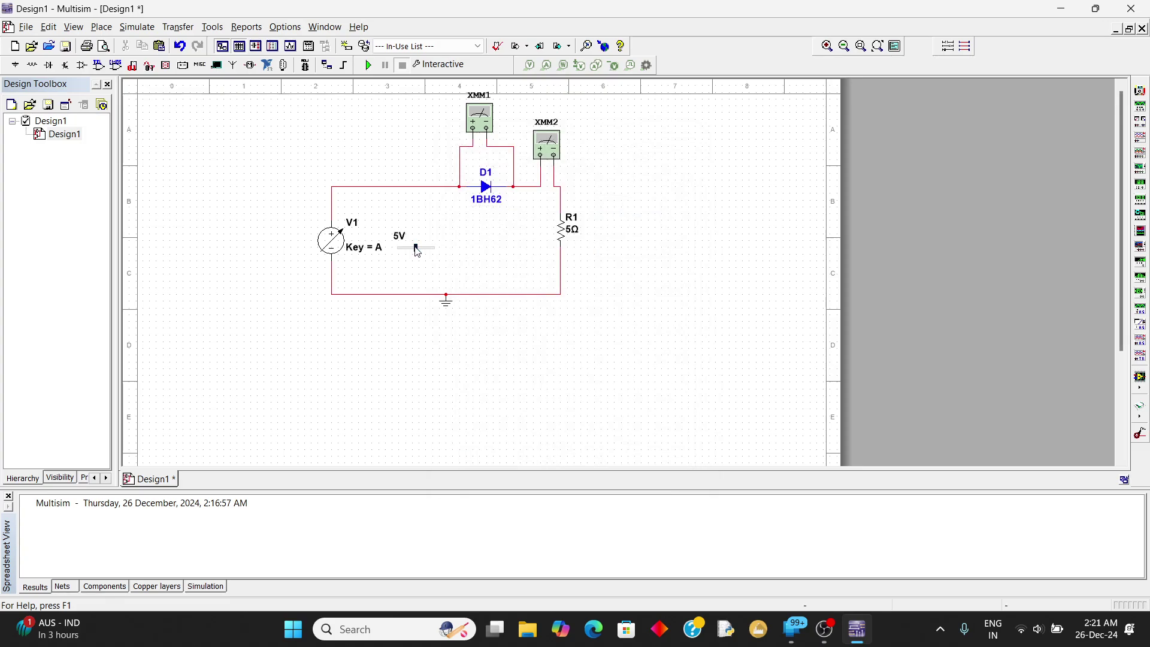
# - Drag V1's interactive slider fully left to set the source to 0V
pyautogui.moveTo(417, 251)
pyautogui.mouseDown()
pyautogui.moveTo(403, 254)
pyautogui.moveTo(437, 258)
pyautogui.mouseUp()
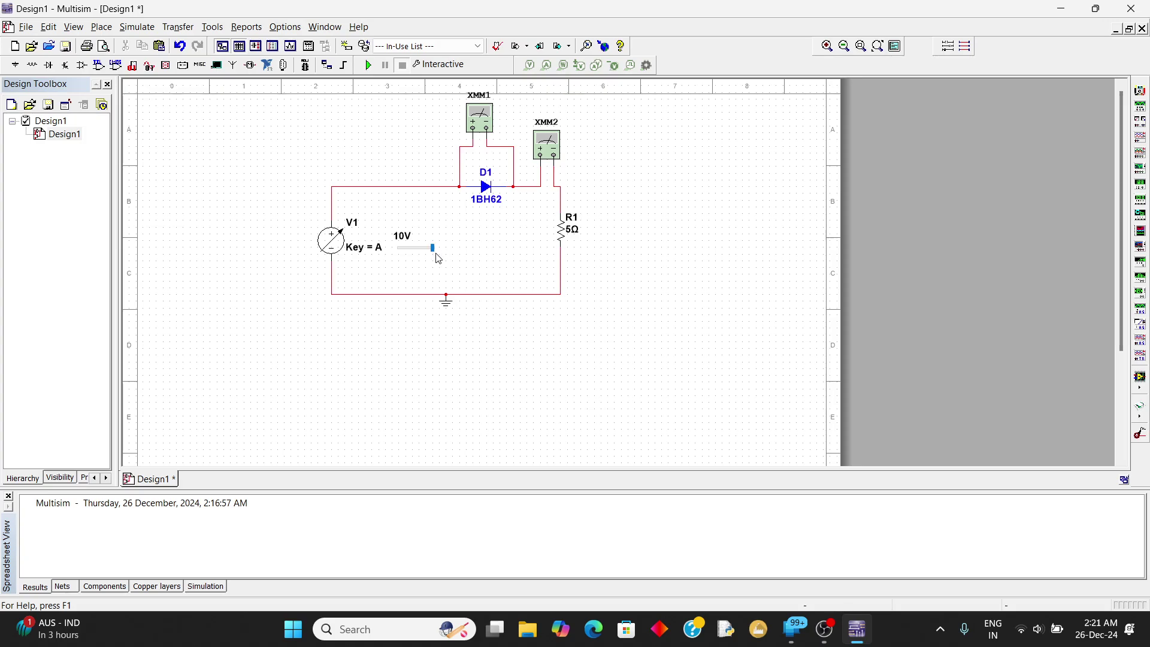
pyautogui.click(340, 251)
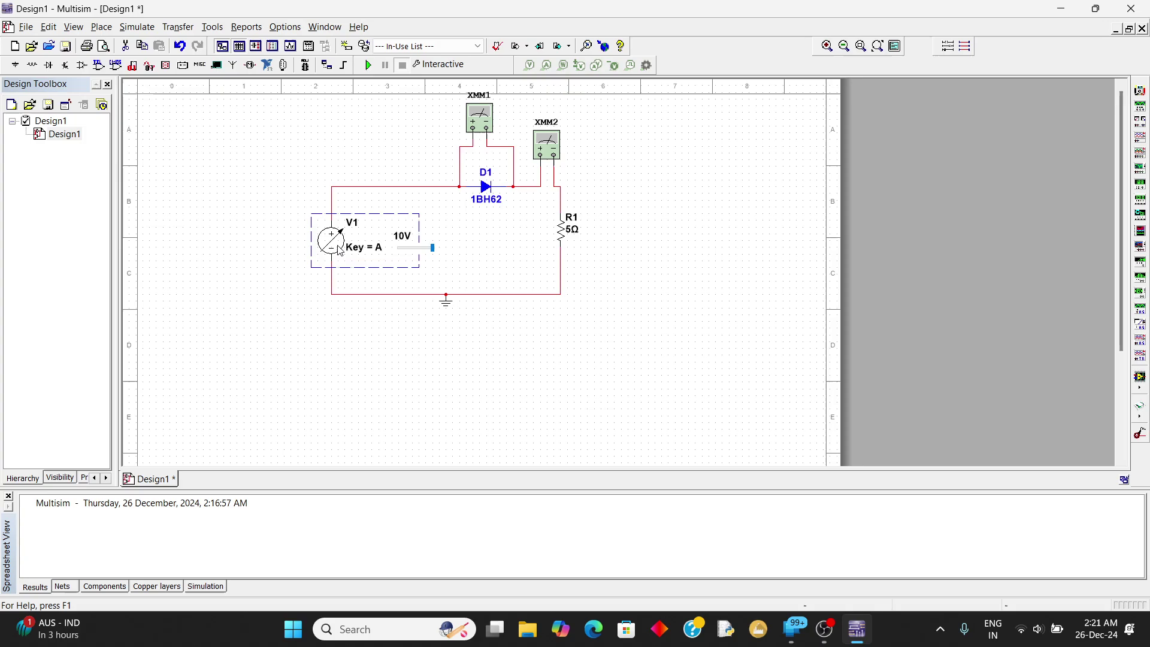
pyautogui.click(408, 247)
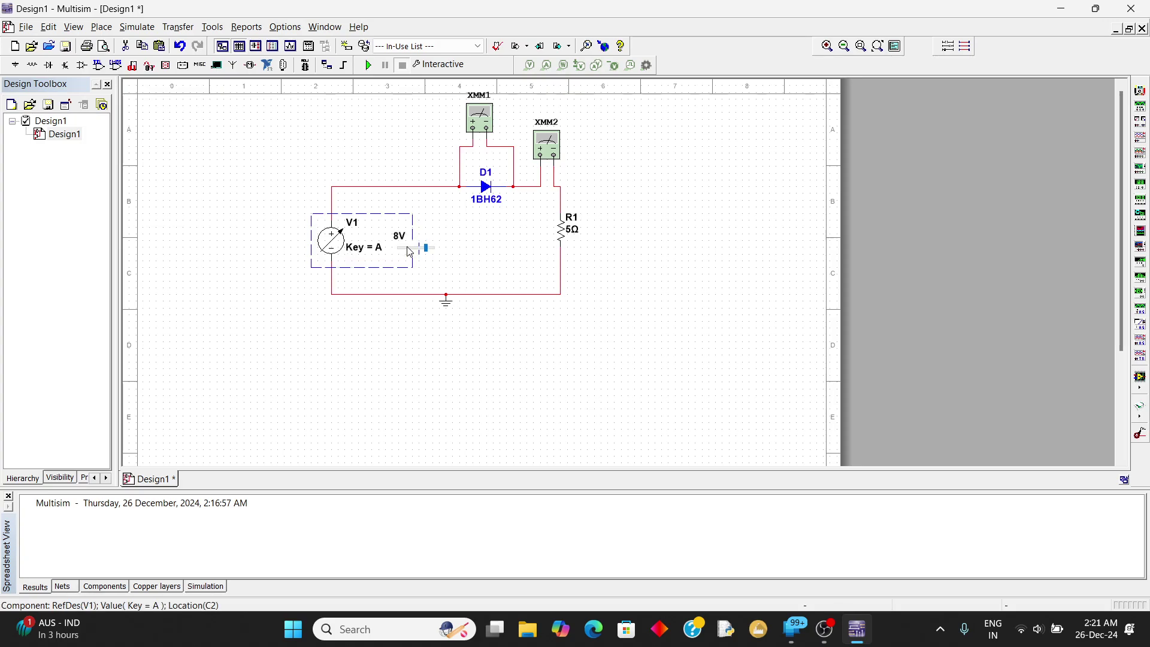
pyautogui.moveTo(417, 251); pyautogui.dragTo(399, 253)
pyautogui.click(608, 240)
# - Start the simulation and open the XMM1 and XMM2 readouts, stacking XMM2 below XMM1 at upper right
pyautogui.click(370, 66)
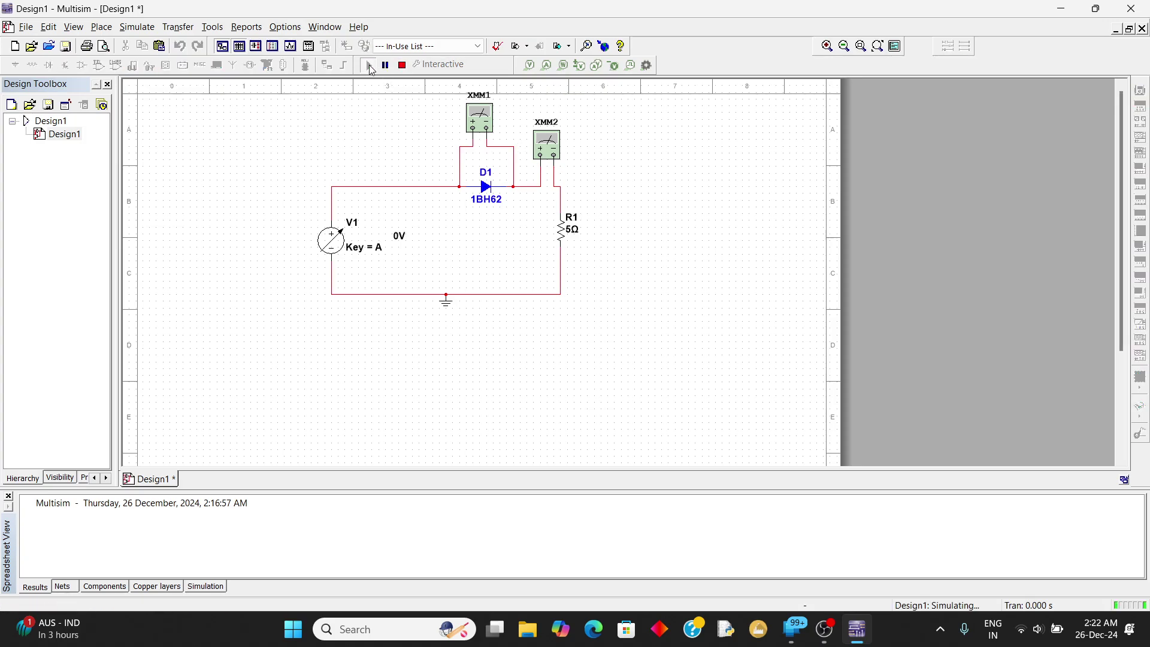
pyautogui.moveTo(340, 230)
pyautogui.click(487, 124)
pyautogui.doubleClick(486, 124)
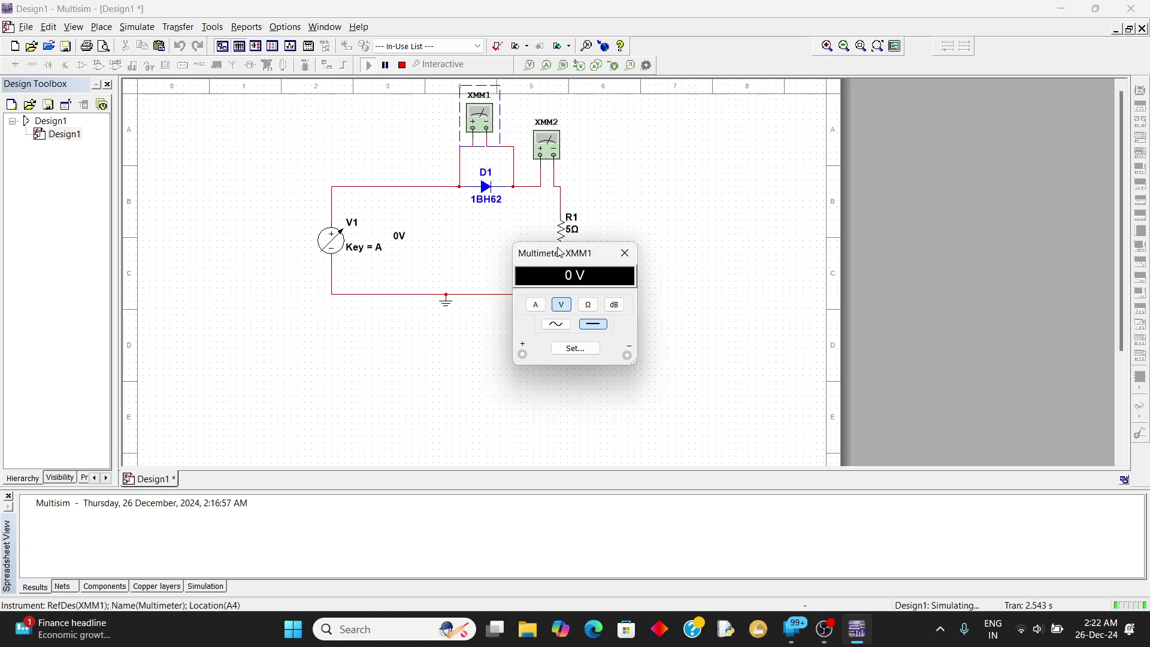
pyautogui.moveTo(562, 250); pyautogui.dragTo(680, 136)
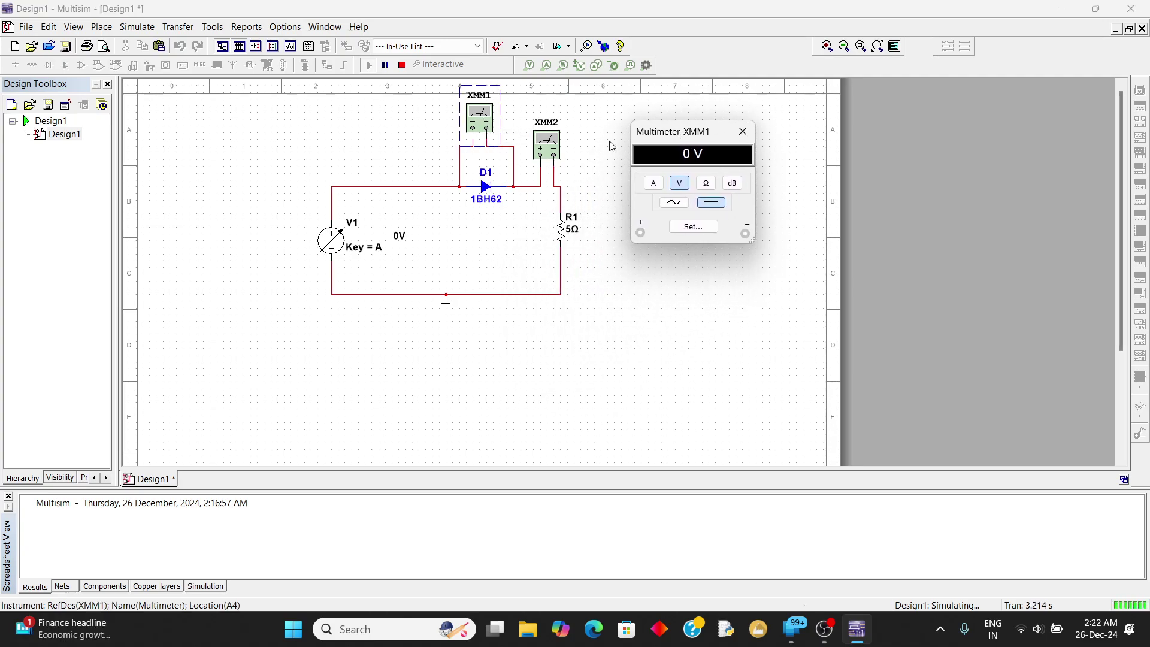
pyautogui.doubleClick(555, 153)
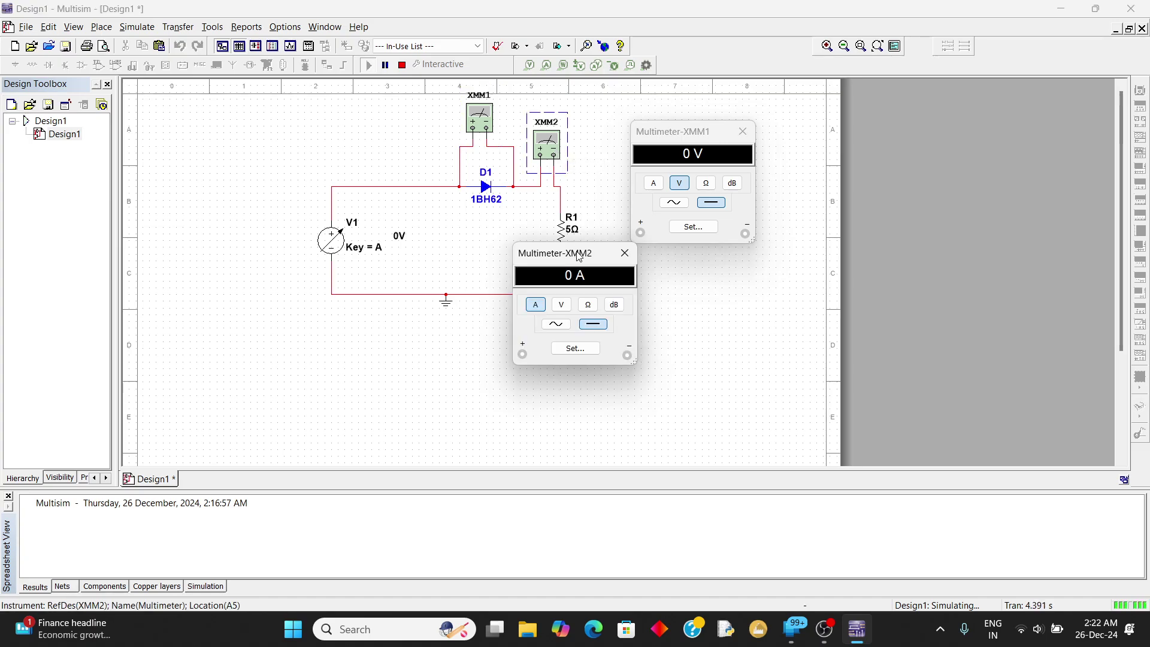
pyautogui.moveTo(579, 260); pyautogui.dragTo(694, 267)
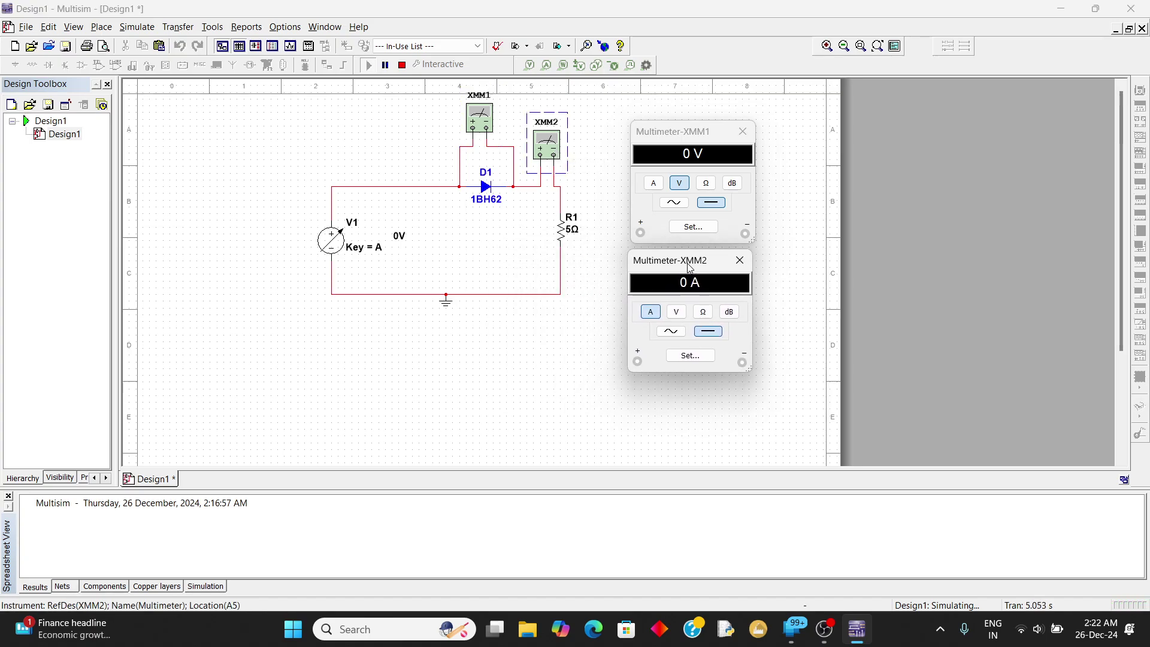
# - Select V1 and step its voltage up in 0.05 V increments to 0.3V
pyautogui.click(327, 252)
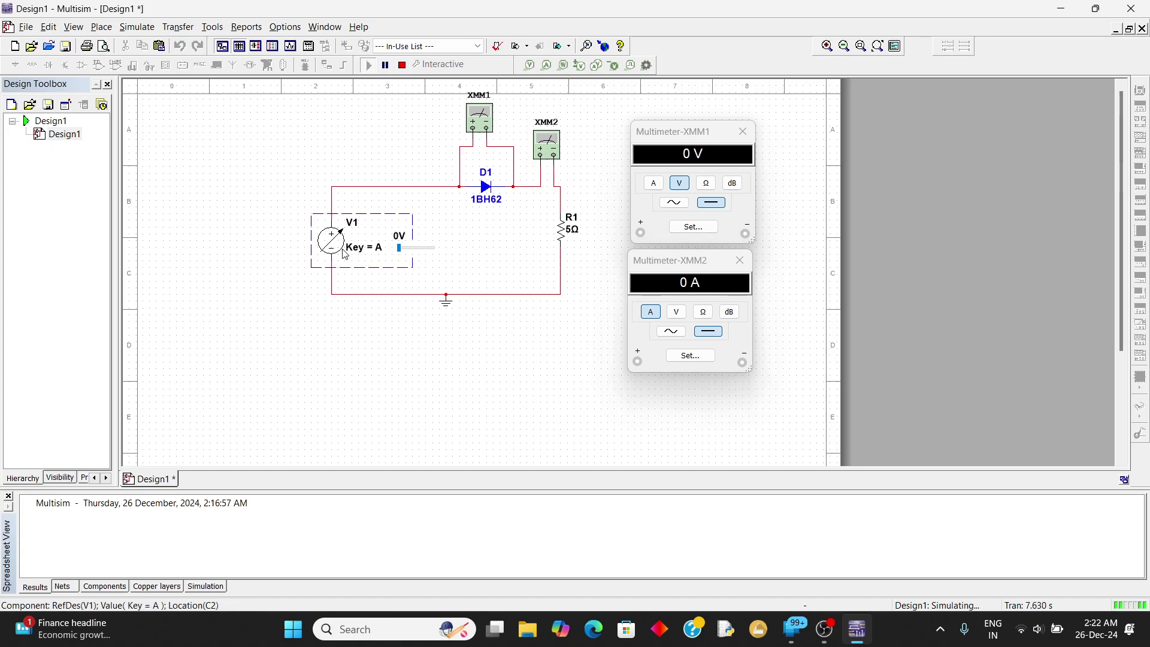
pyautogui.press('a')
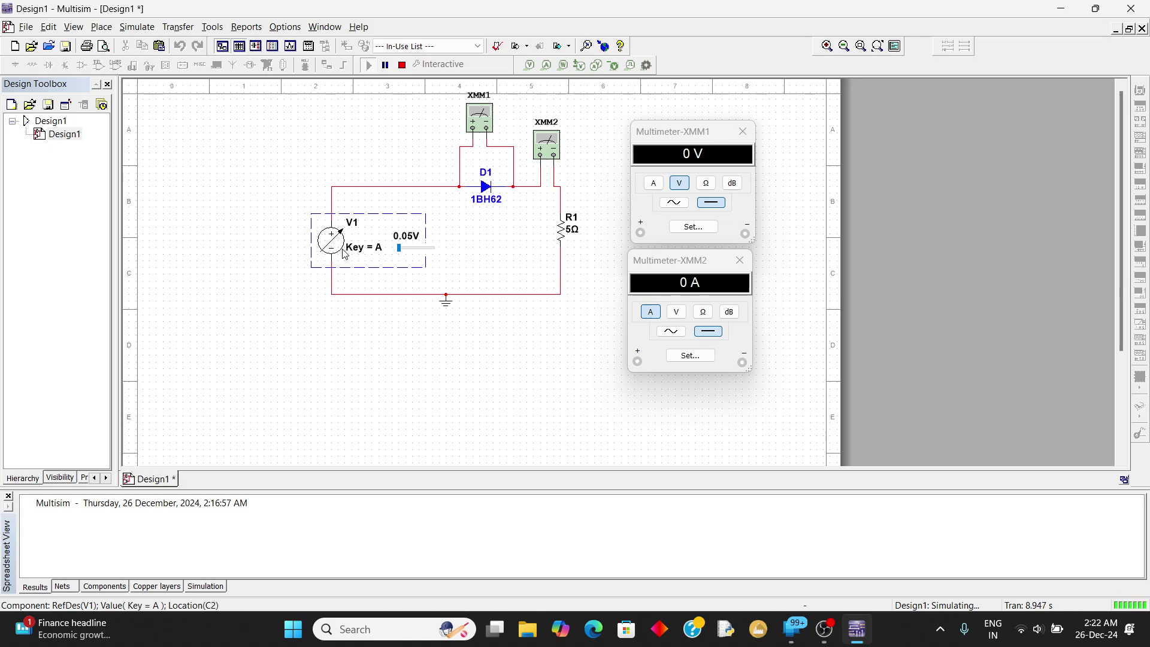
pyautogui.click(413, 251)
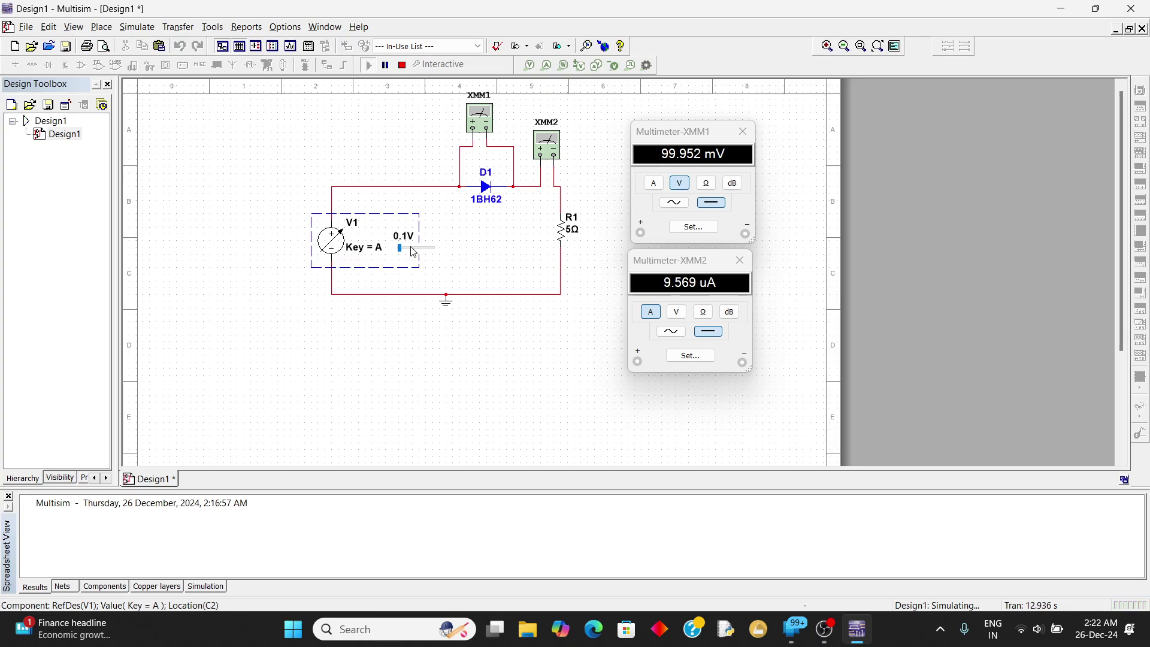
pyautogui.click(413, 250)
pyautogui.click(413, 251)
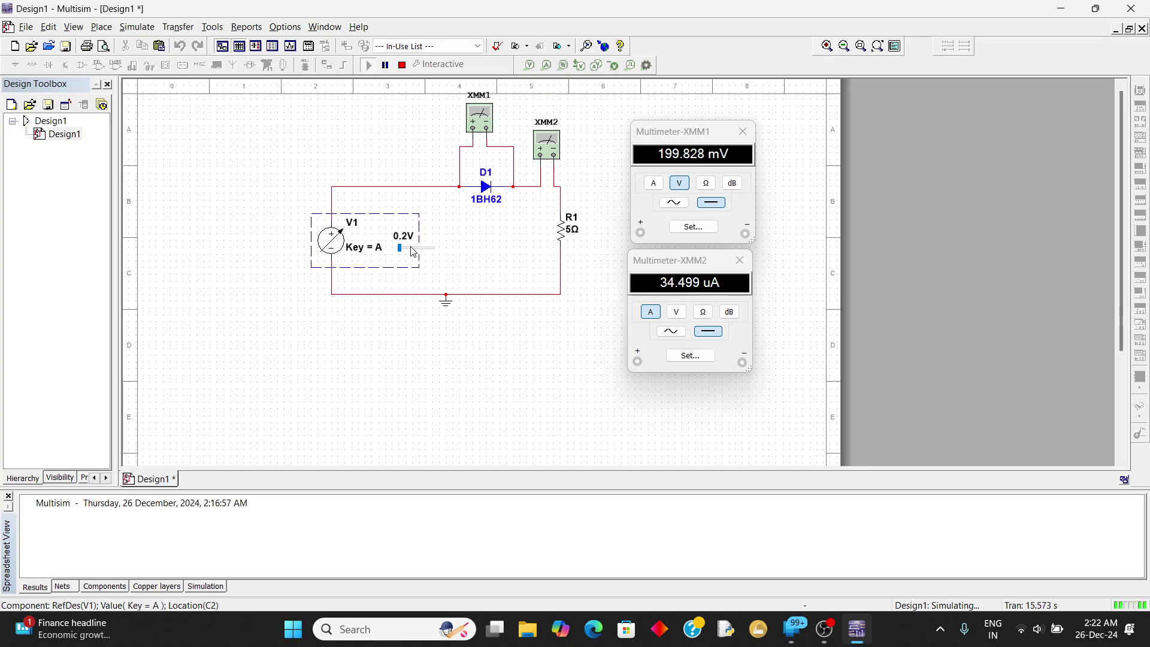
pyautogui.click(412, 251)
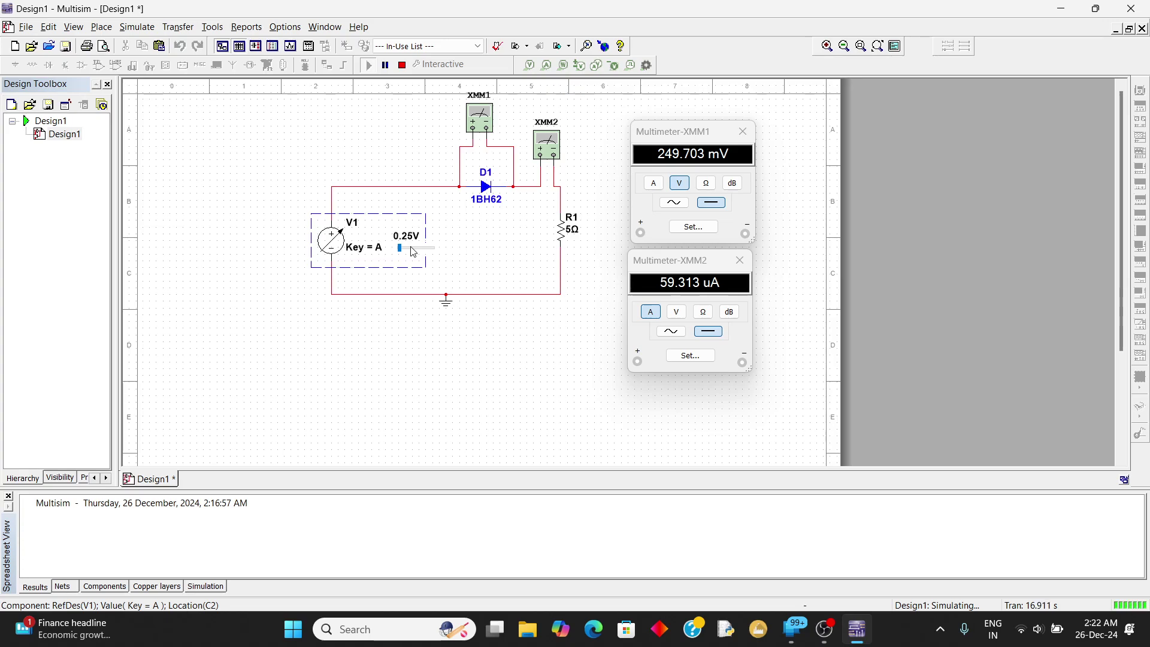
pyautogui.click(413, 251)
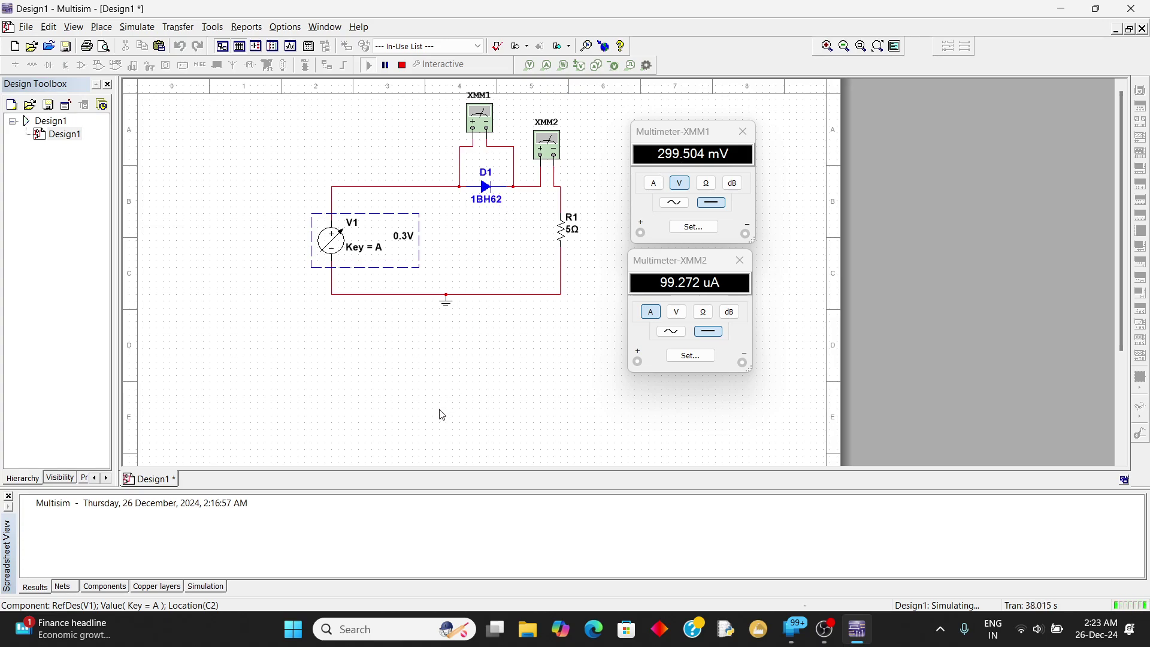
# - Keep raising V1 from 0.35V to 2.05V, with the meters reading 1.088 V and 192.441 mA
pyautogui.moveTo(333, 257)
pyautogui.press('a')
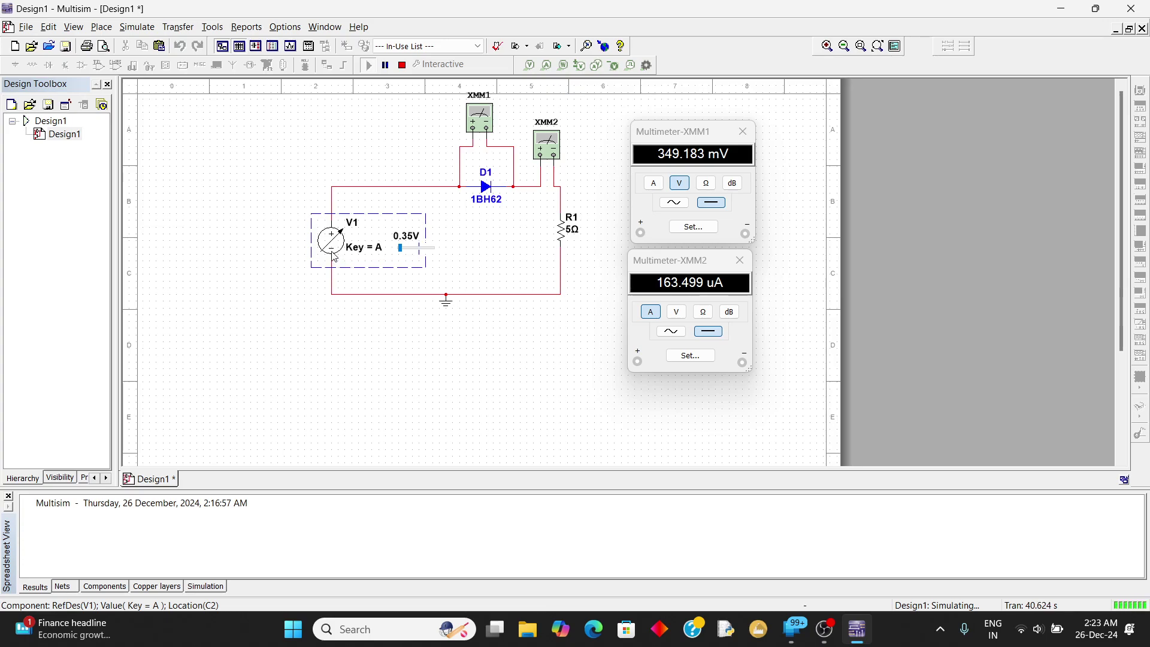
pyautogui.press('a')
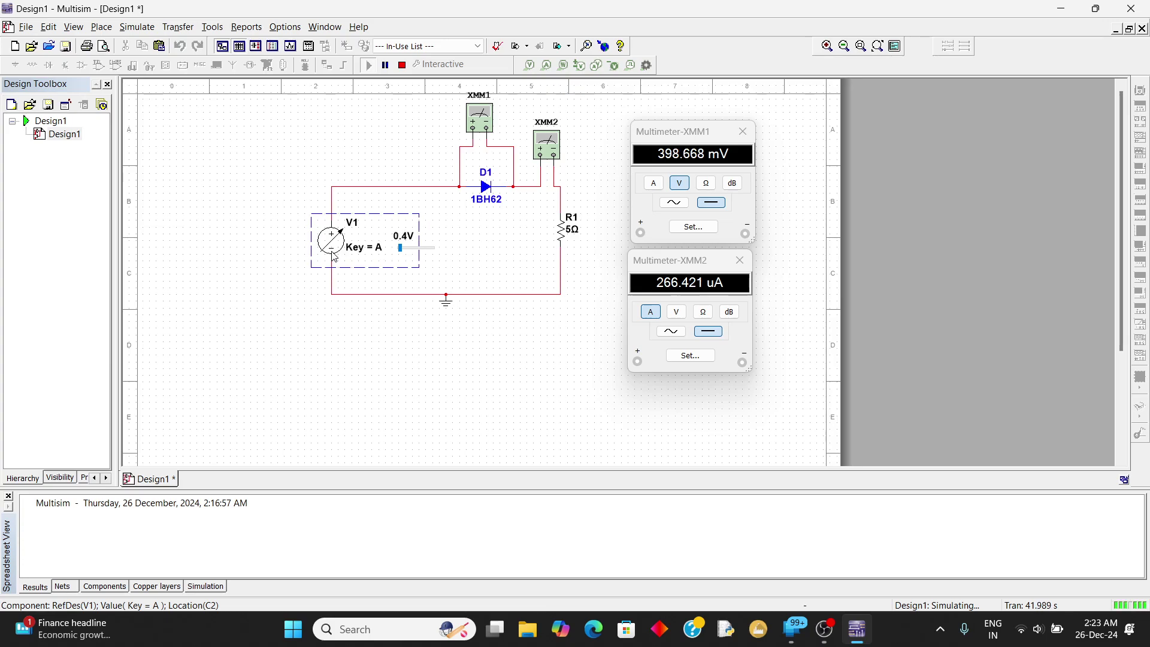
pyautogui.press('a')
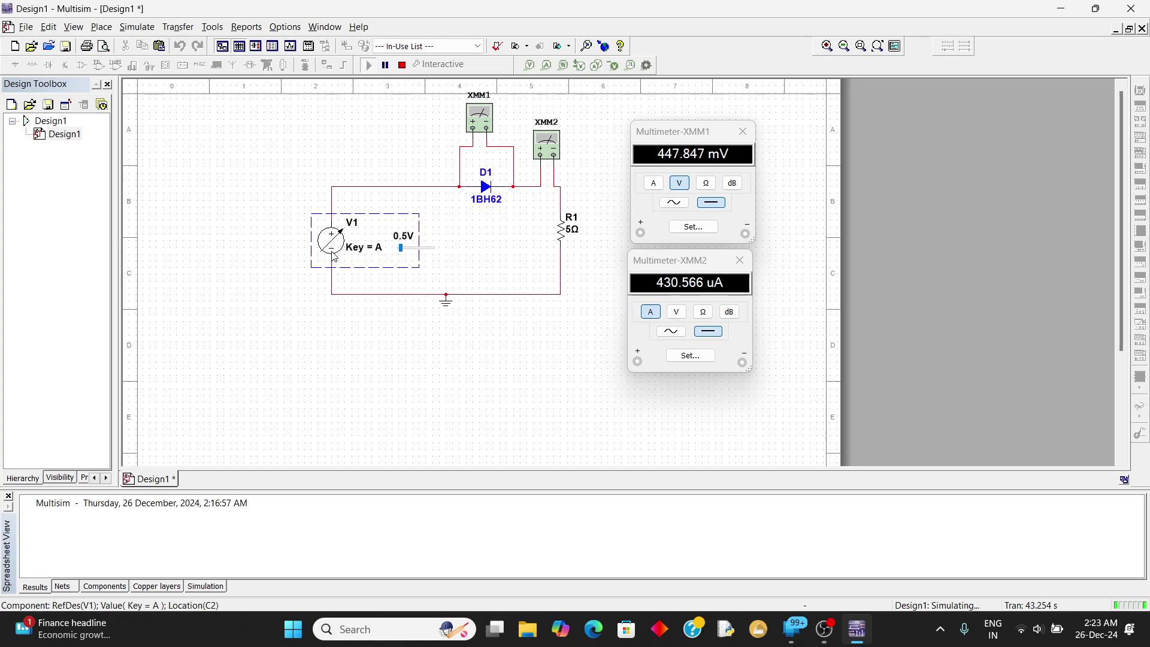
pyautogui.press('a')
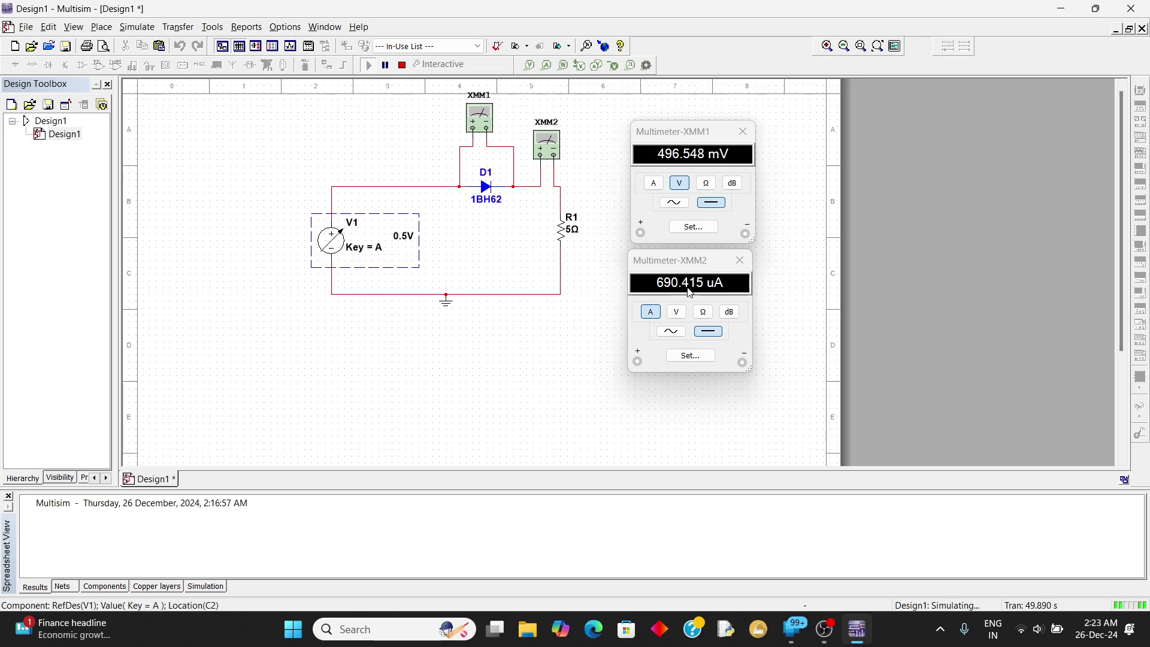
pyautogui.press('a')
pyautogui.press('a')
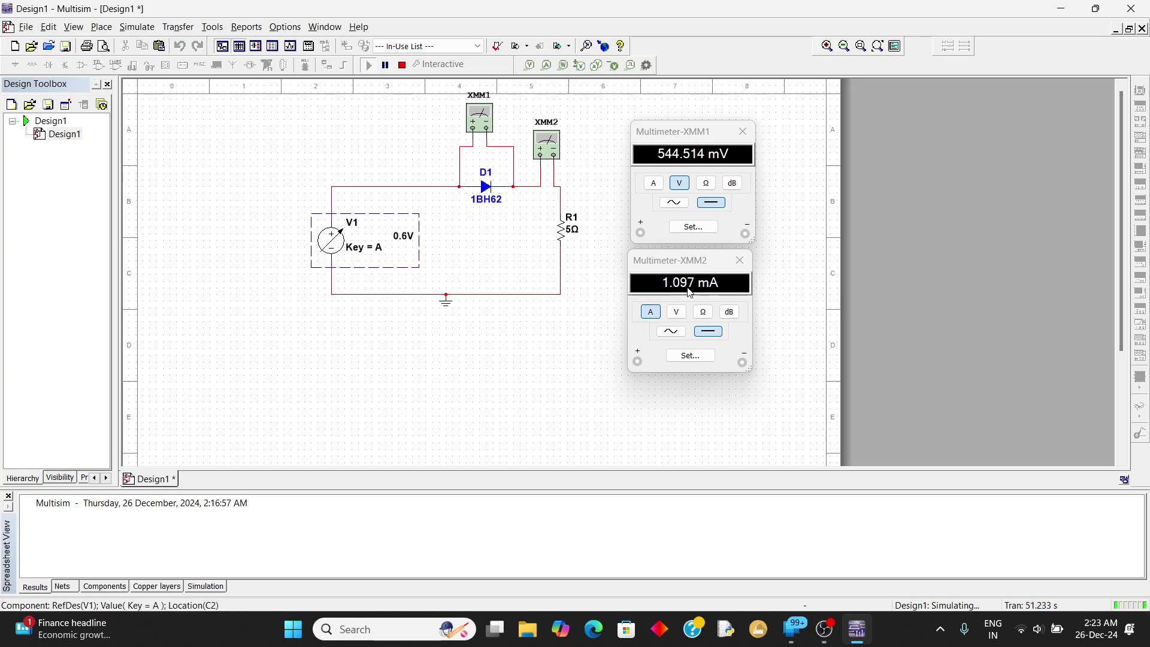
pyautogui.press('a')
pyautogui.press('a')
pyautogui.press('a')
pyautogui.press('a')
pyautogui.press('a')
pyautogui.press('a')
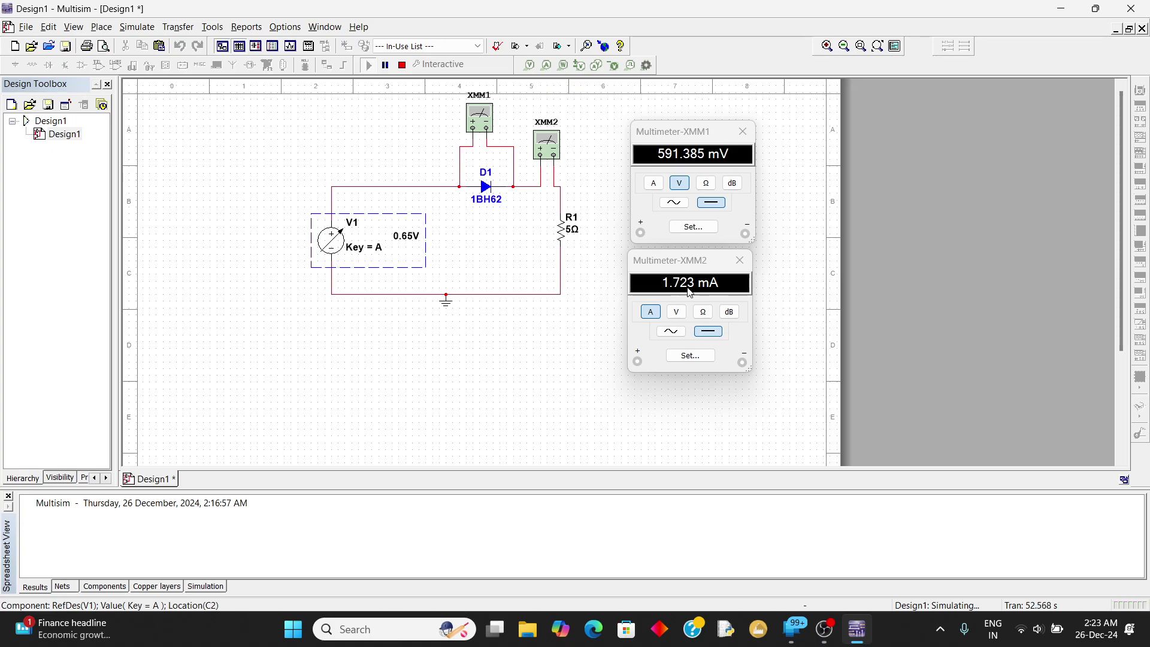
pyautogui.press('a')
pyautogui.press('a')
pyautogui.press('a')
pyautogui.press('a')
pyautogui.press('a')
pyautogui.press('a')
pyautogui.press('a')
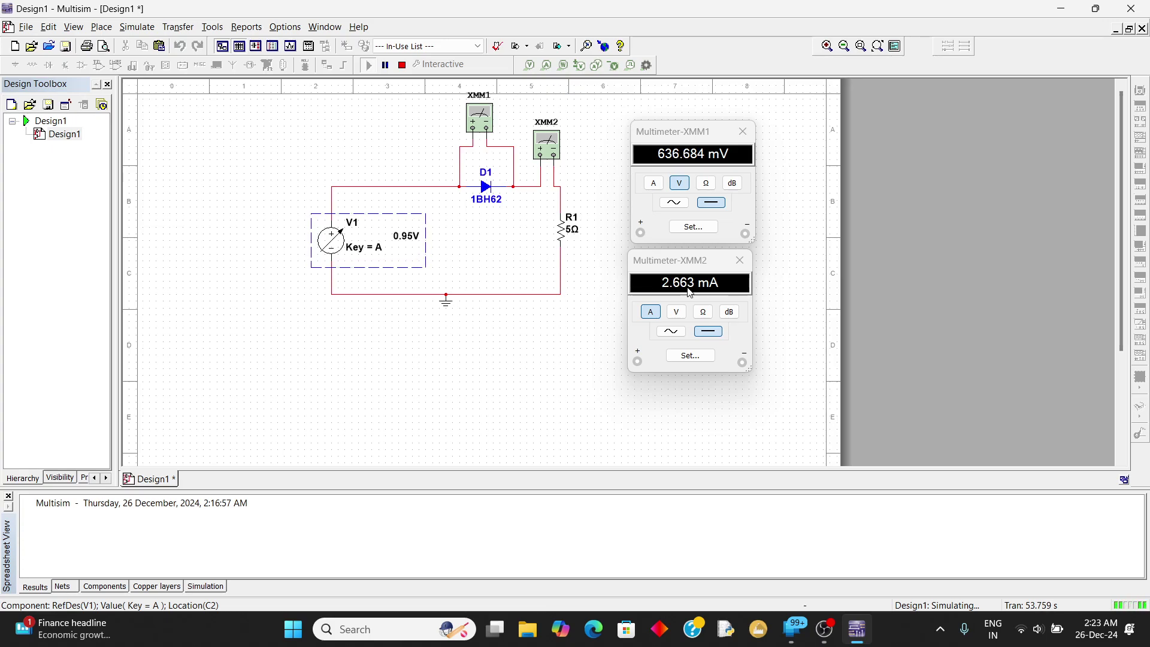
pyautogui.press('a')
pyautogui.press('a')
pyautogui.press('a')
pyautogui.press('a')
pyautogui.press('a')
pyautogui.press('a')
pyautogui.press('a')
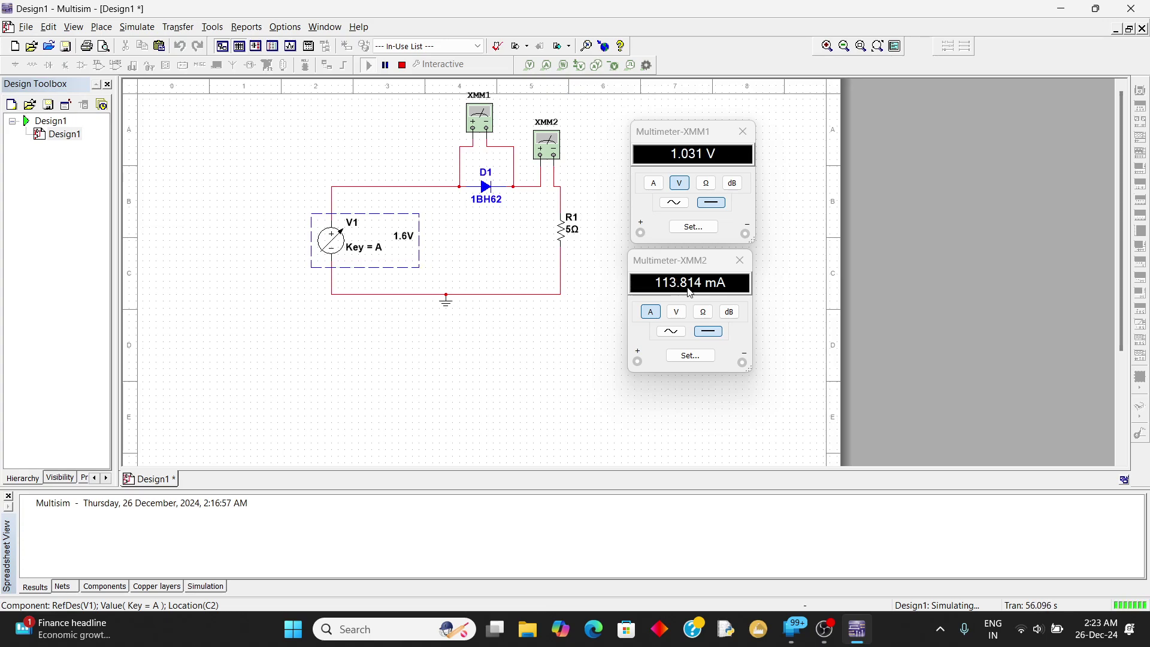
pyautogui.press('a')
pyautogui.press('a')
pyautogui.press('a')
pyautogui.press('a')
pyautogui.press('a')
pyautogui.press('a')
pyautogui.press('a')
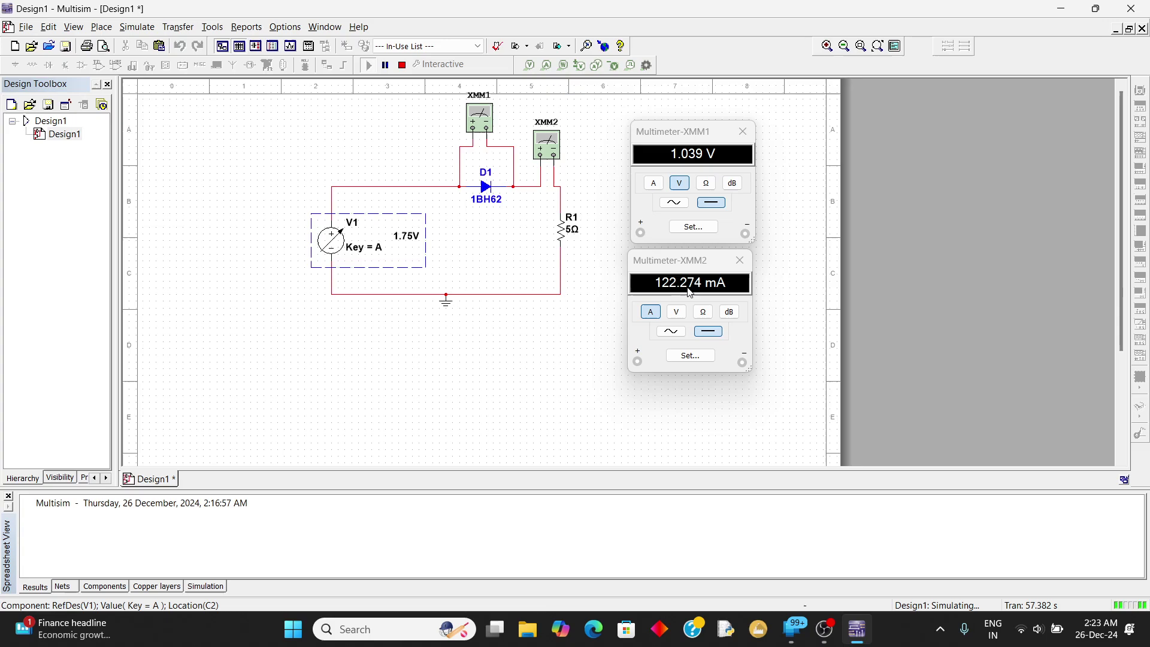
pyautogui.press('a')
pyautogui.press('a')
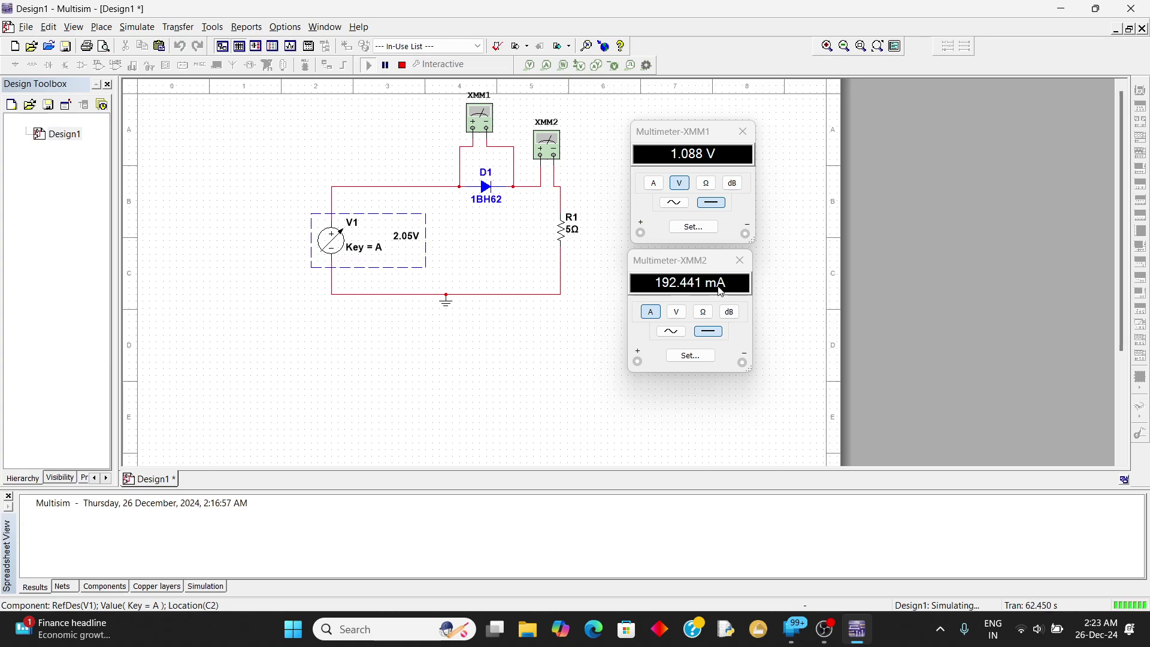
# - Bring the current meter's readout forward, refocus the schematic, and raise V1 from 2.05V past 4V
pyautogui.click(692, 264)
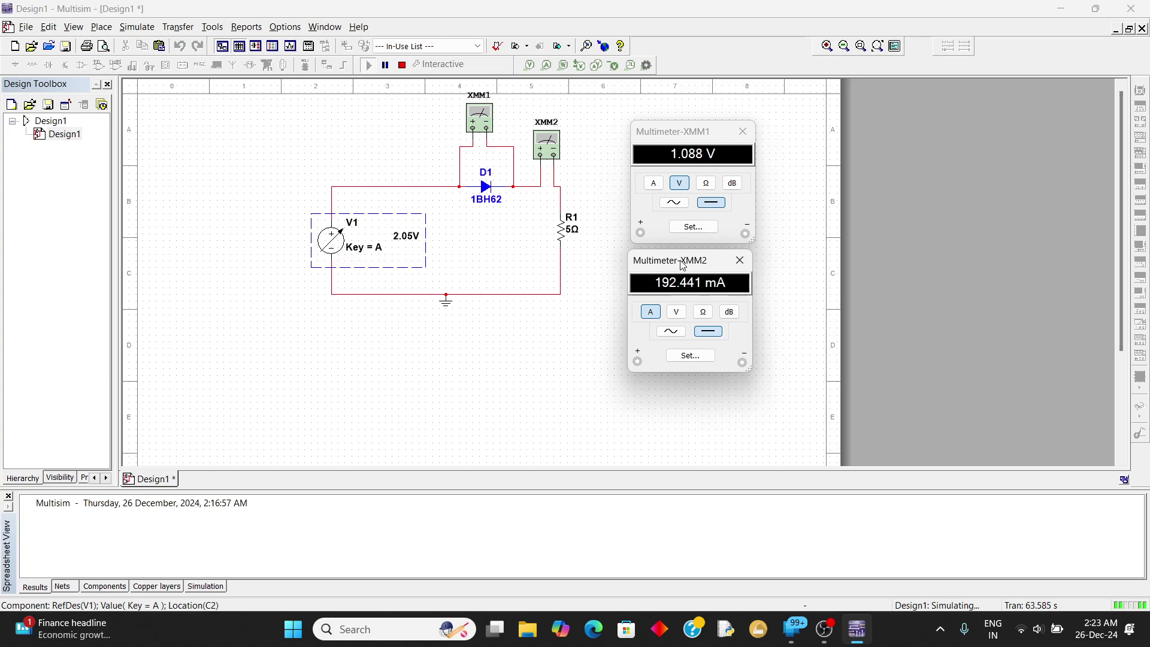
pyautogui.click(341, 249)
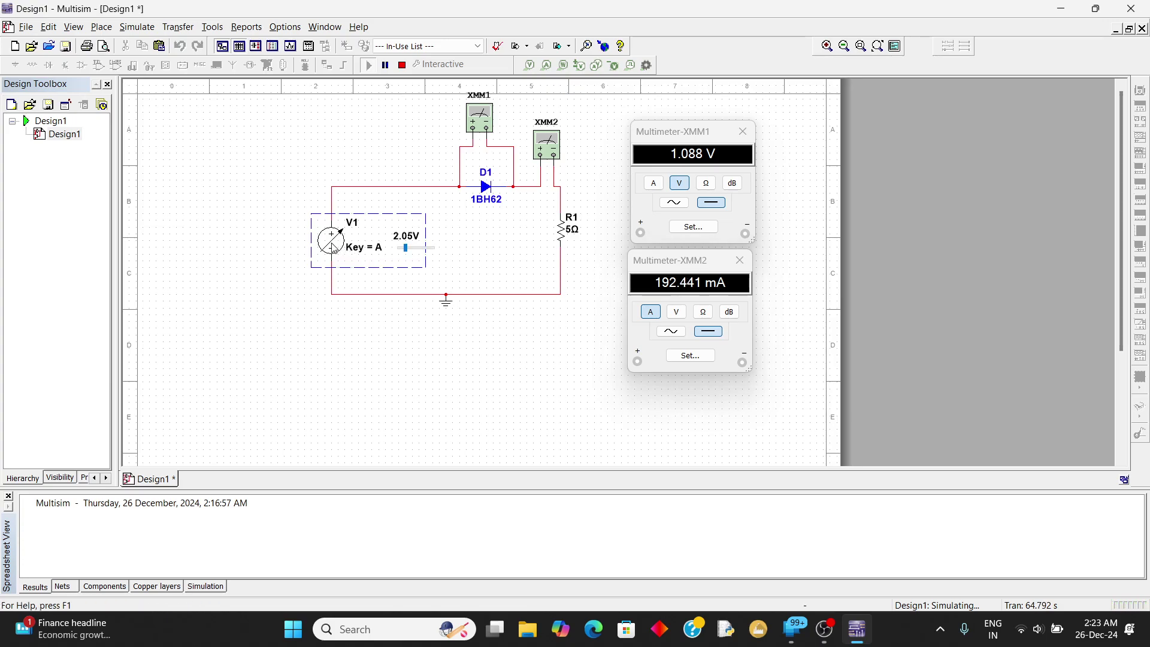
pyautogui.press('a')
pyautogui.press('a')
pyautogui.press('a')
pyautogui.press('a')
pyautogui.press('a')
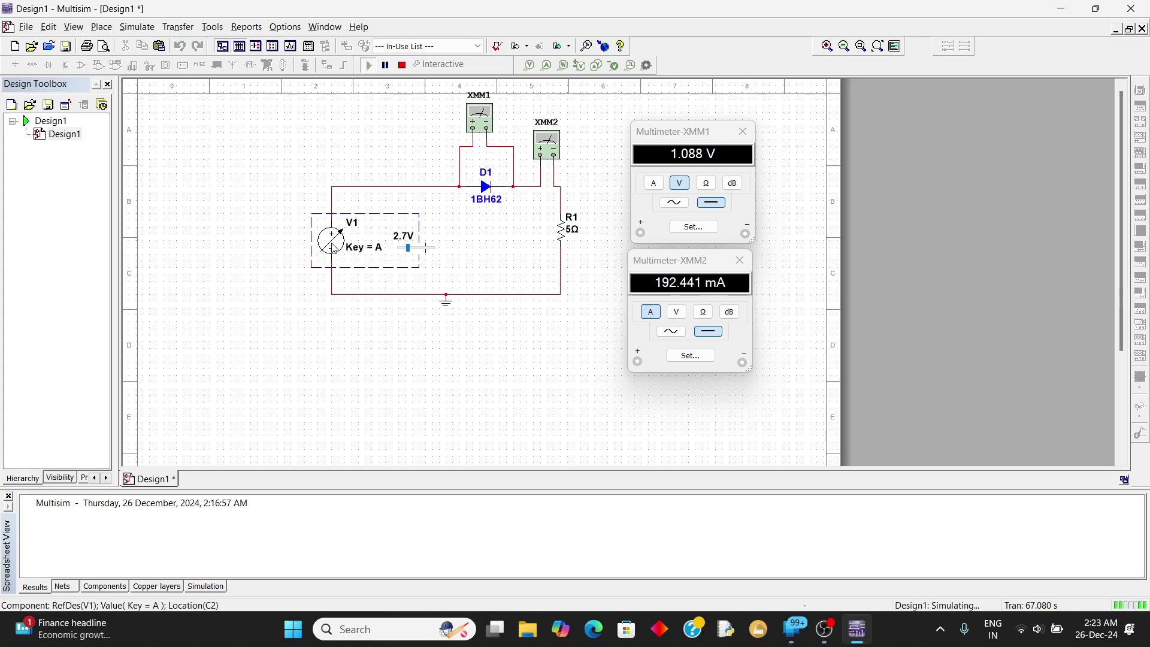
pyautogui.press('a')
pyautogui.press('a')
pyautogui.press('a')
pyautogui.press('a')
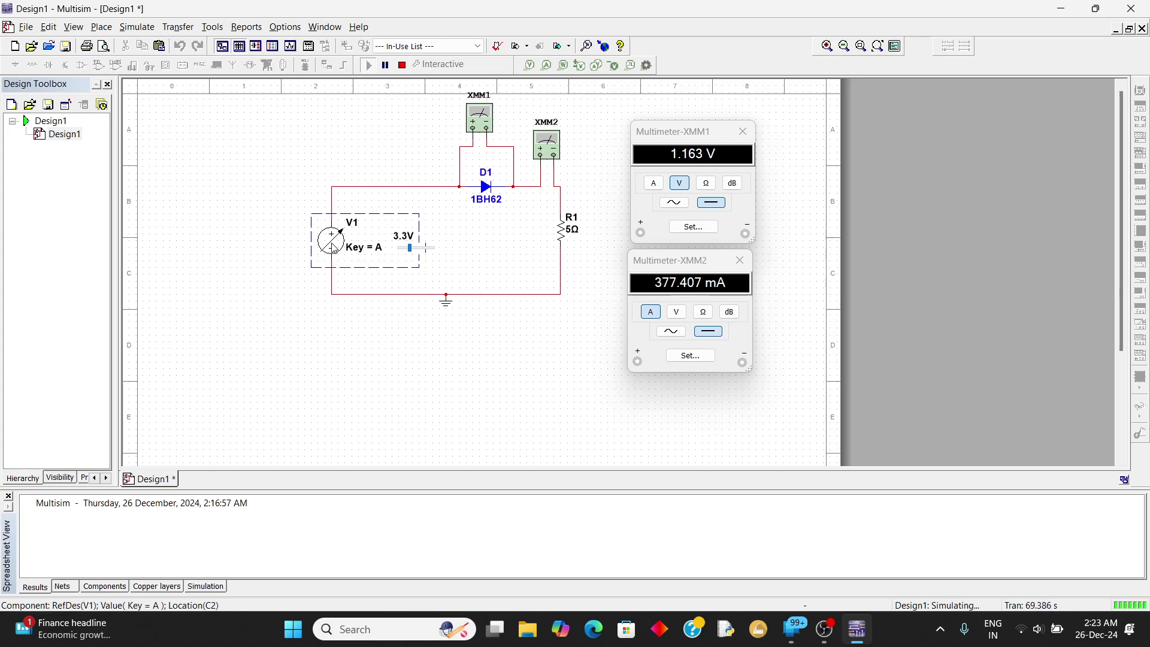
pyautogui.press('a')
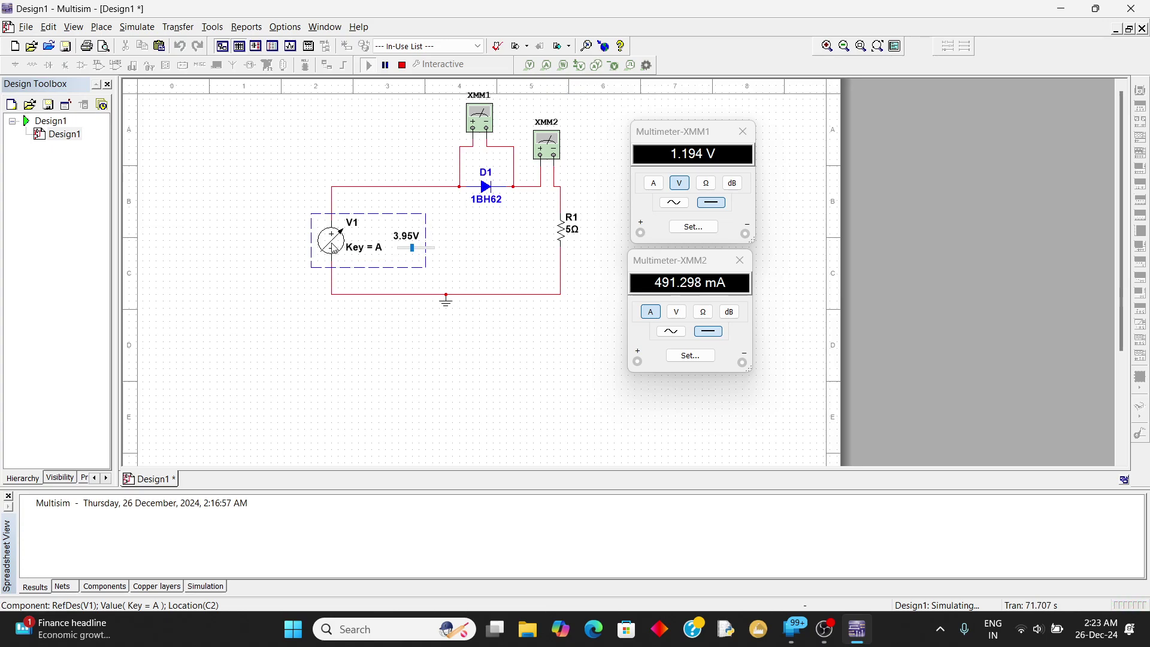
pyautogui.press('a')
pyautogui.press('a')
pyautogui.press('a')
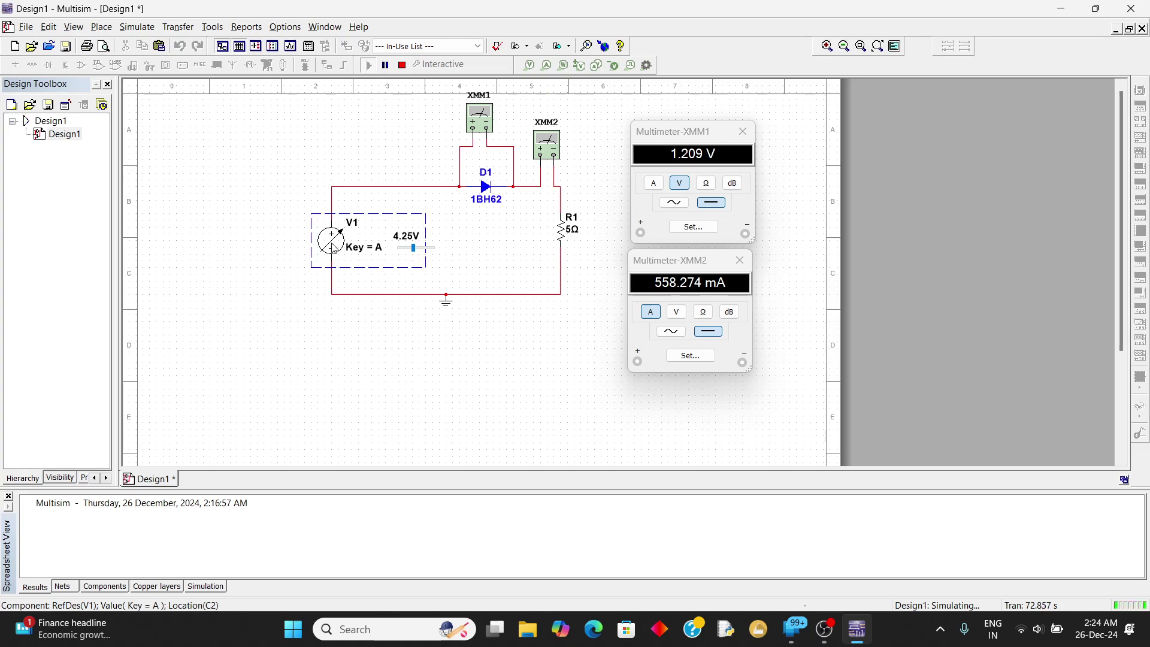
pyautogui.press('a')
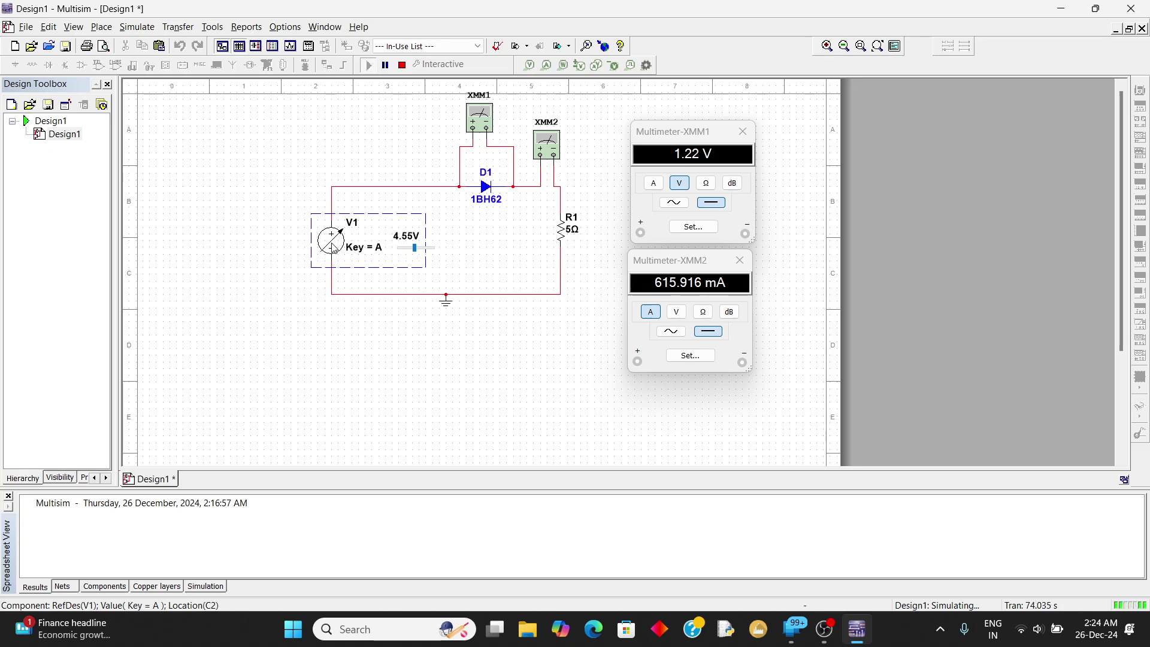
pyautogui.press('a')
pyautogui.press('a')
pyautogui.press('a')
pyautogui.press('a')
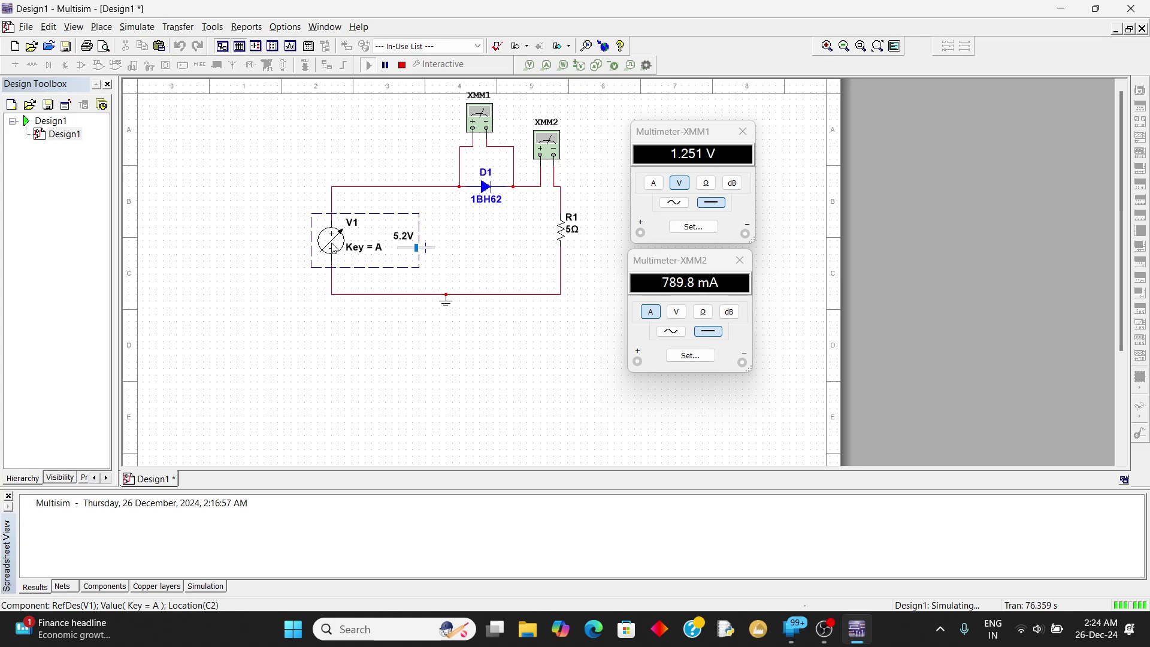
# - Continue stepping V1 from 5.2V to 6.3V, reaching 1.282 V and about 1.004 A
pyautogui.press('a')
pyautogui.press('a')
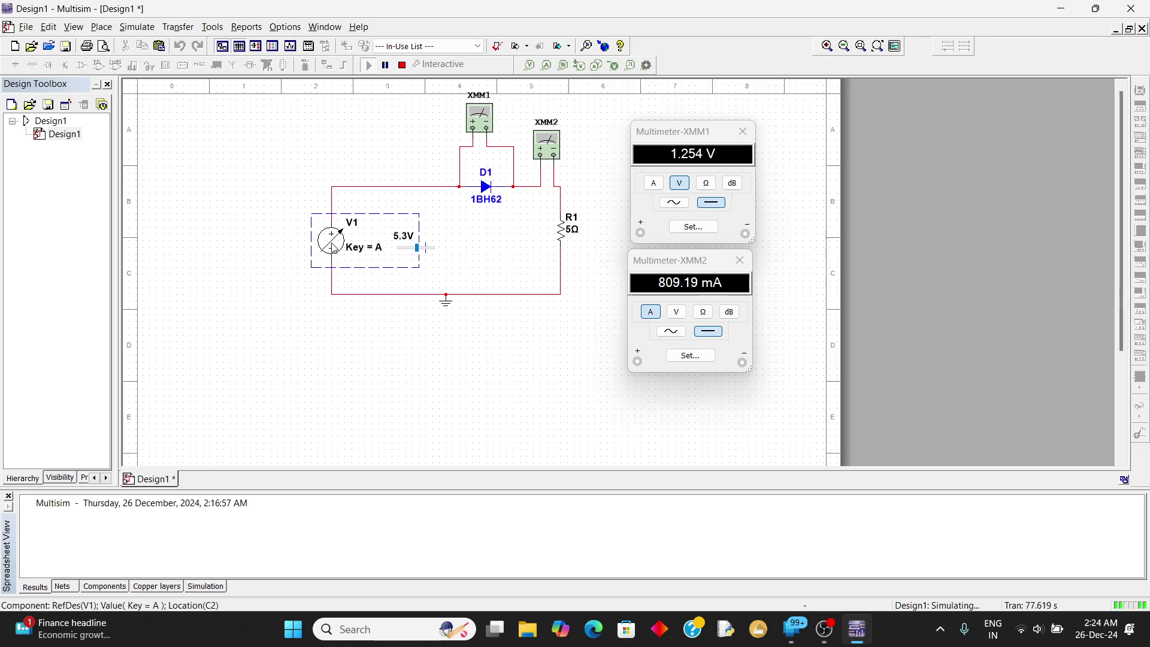
pyautogui.press('a')
pyautogui.press('a')
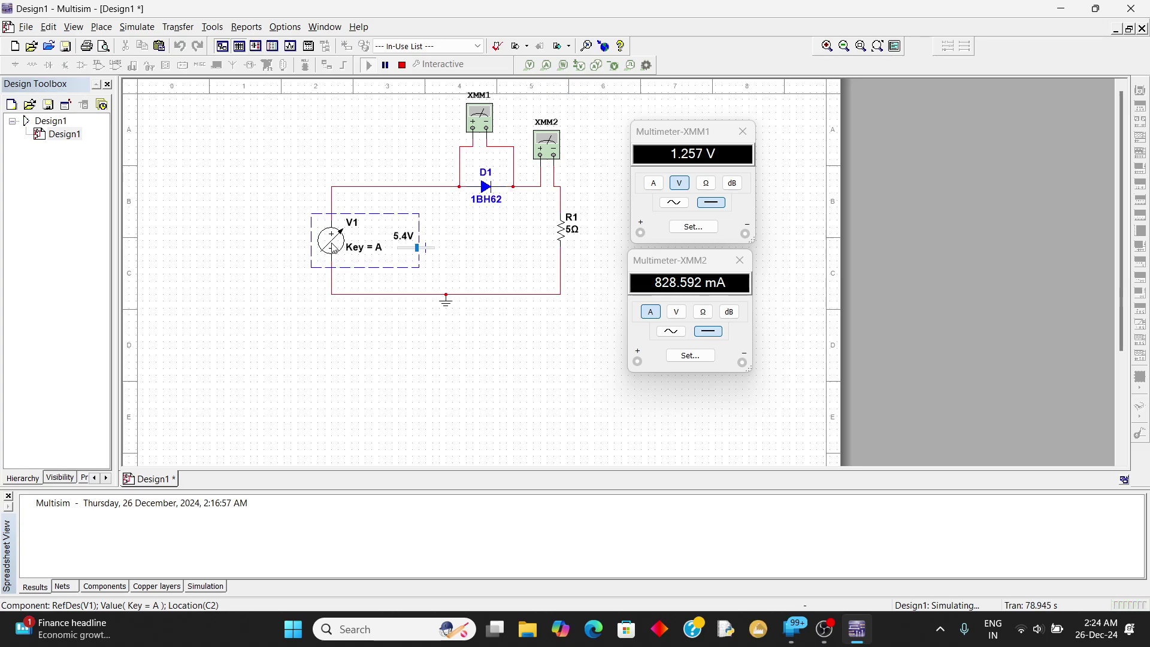
pyautogui.press('a')
pyautogui.press('a')
pyautogui.press('a')
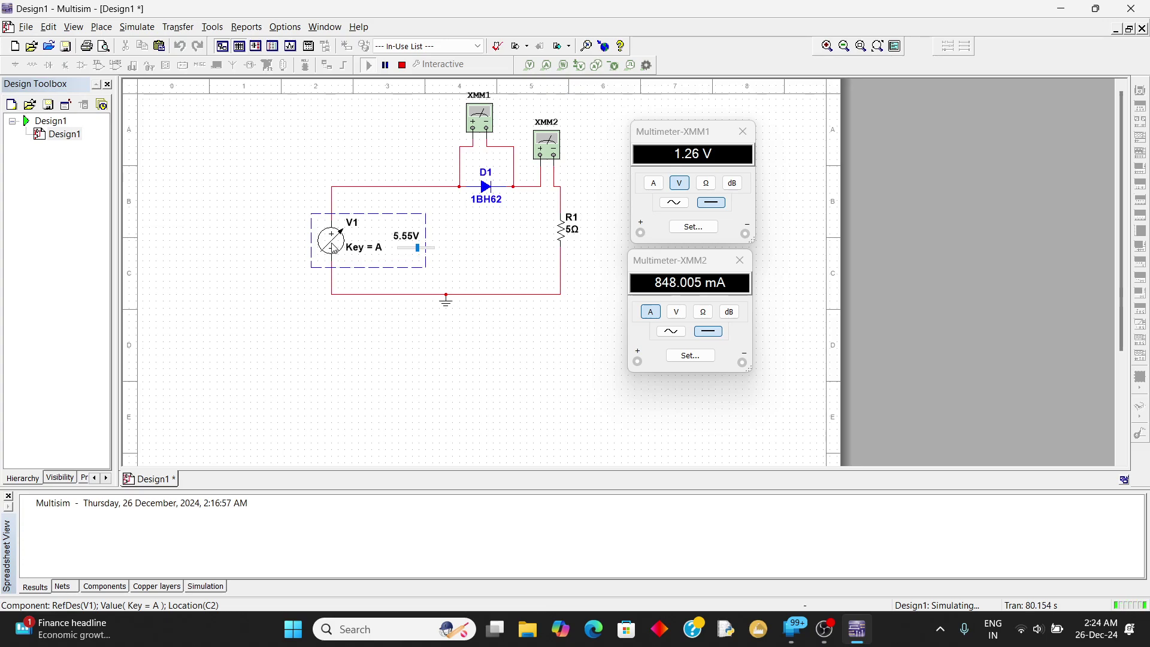
pyautogui.press('a')
pyautogui.press('a')
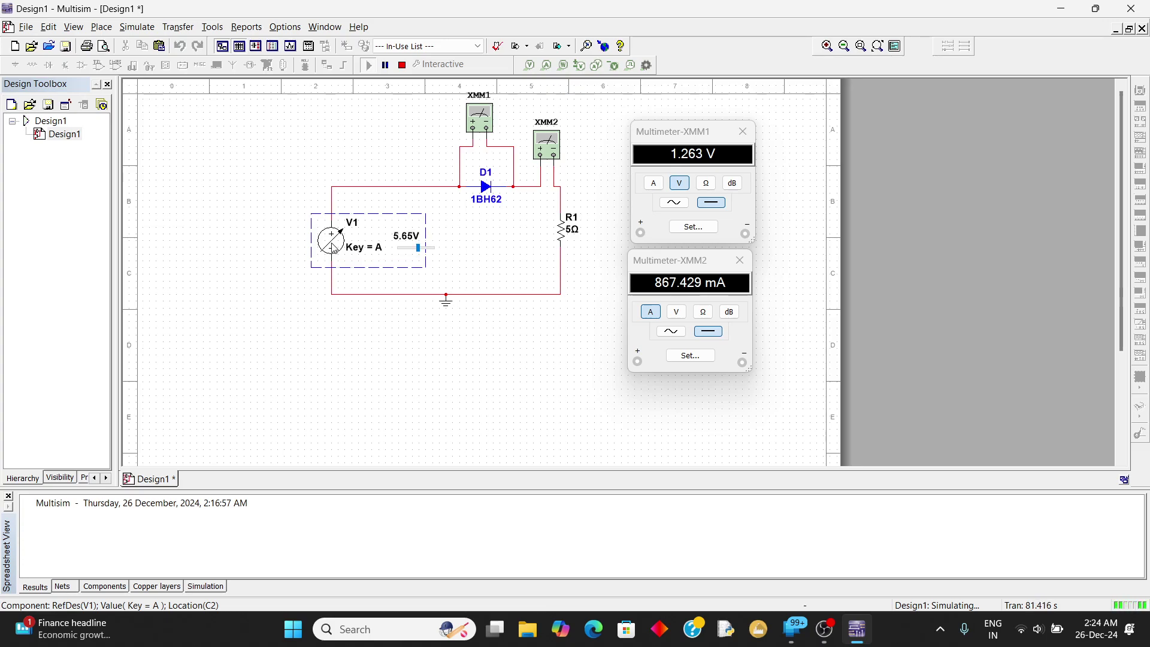
pyautogui.press('a')
pyautogui.press('a')
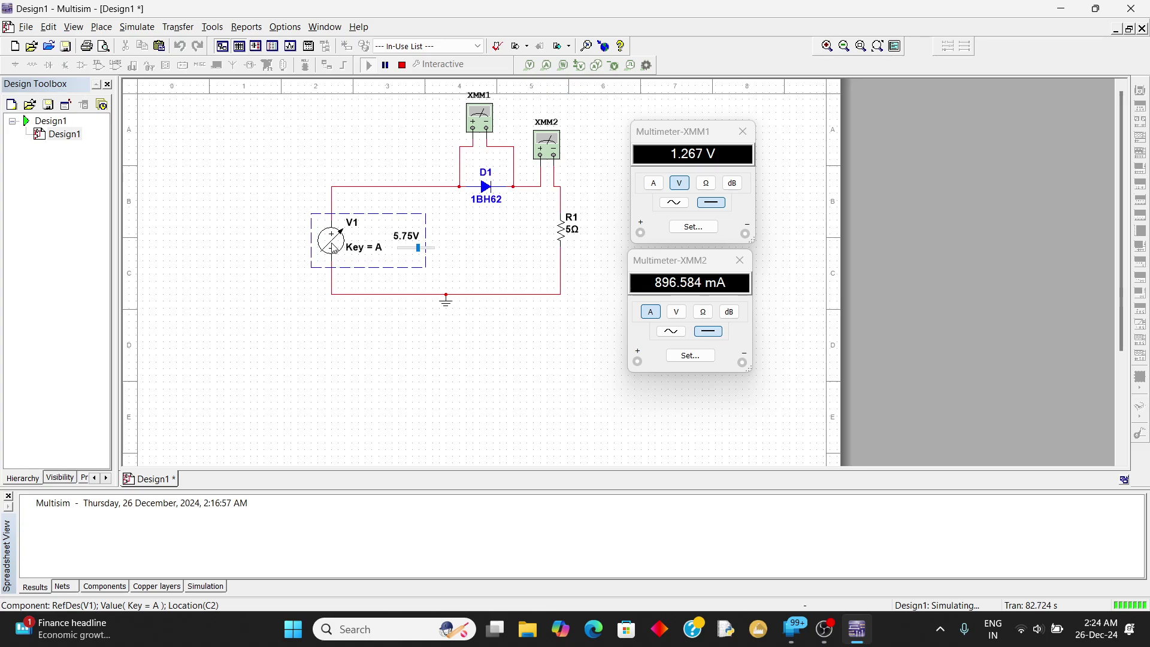
pyautogui.press('a')
pyautogui.press('a')
pyautogui.press('a')
pyautogui.press('a')
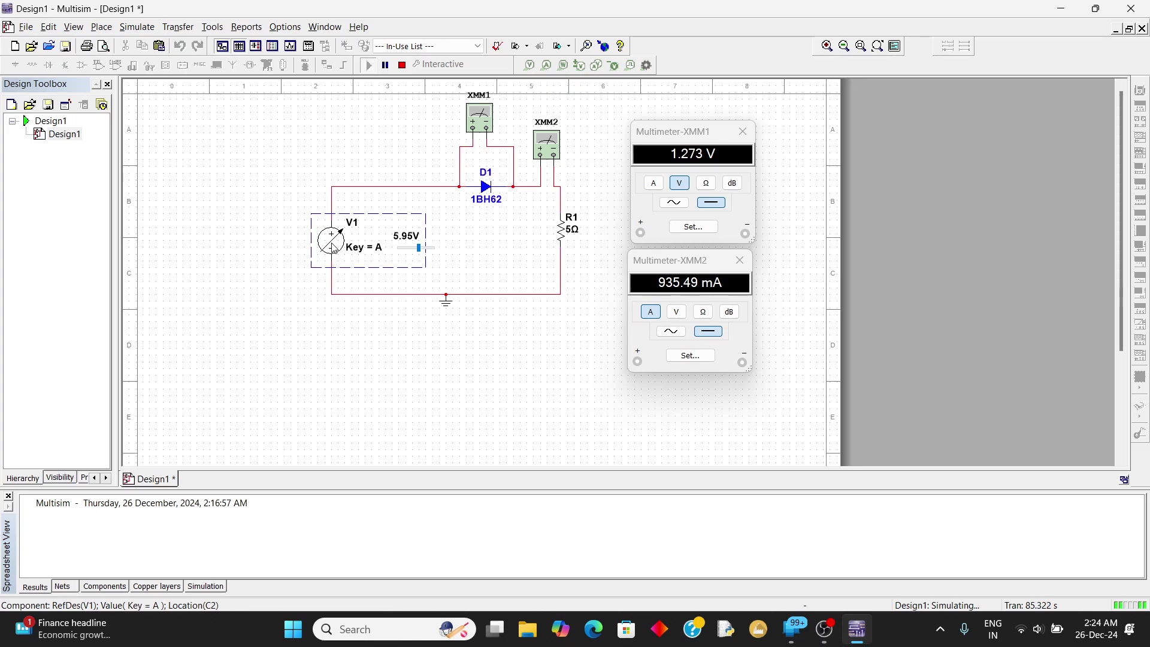
pyautogui.press('a')
pyautogui.press('a')
pyautogui.press('a')
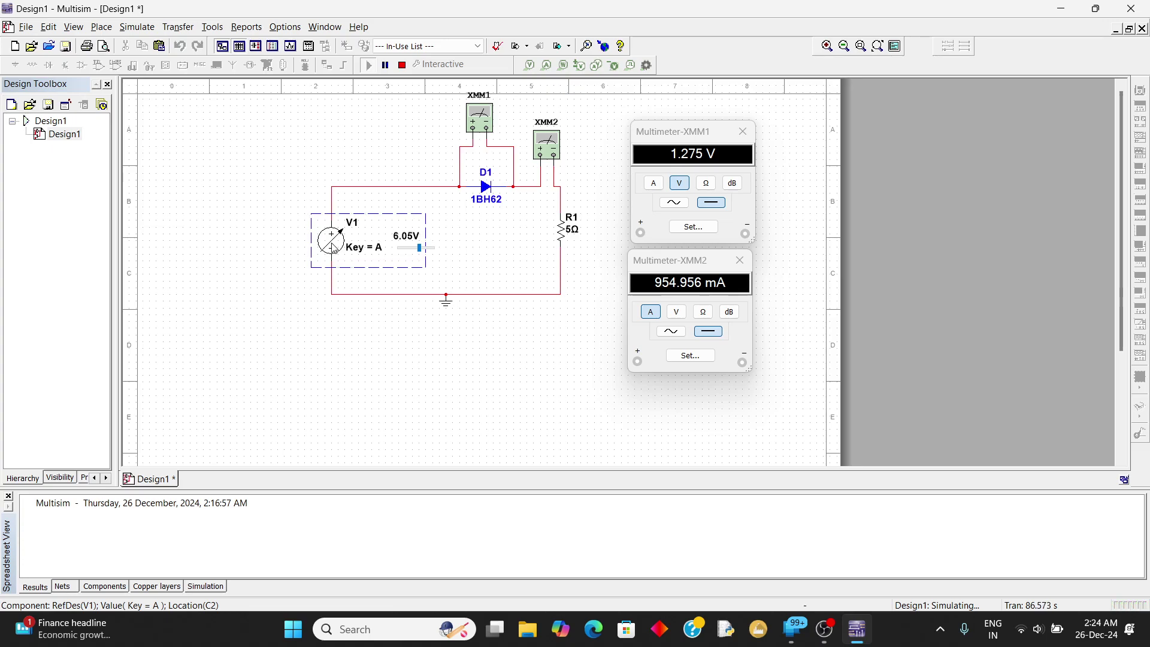
pyautogui.press('a')
pyautogui.press('a')
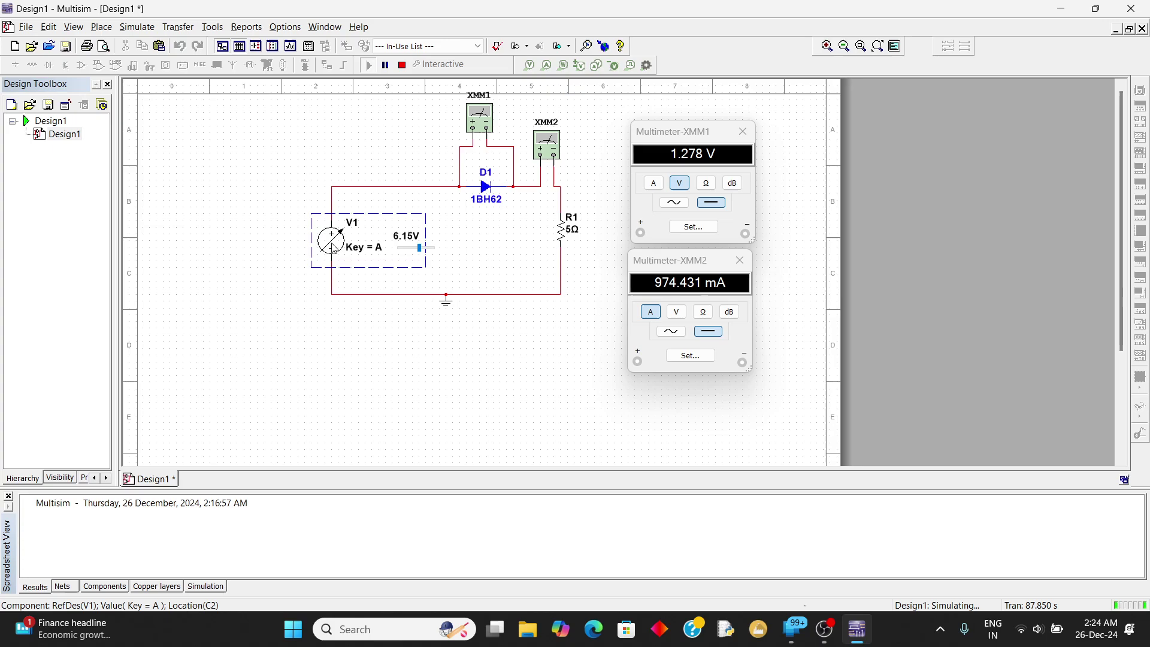
pyautogui.press('a')
pyautogui.press('a')
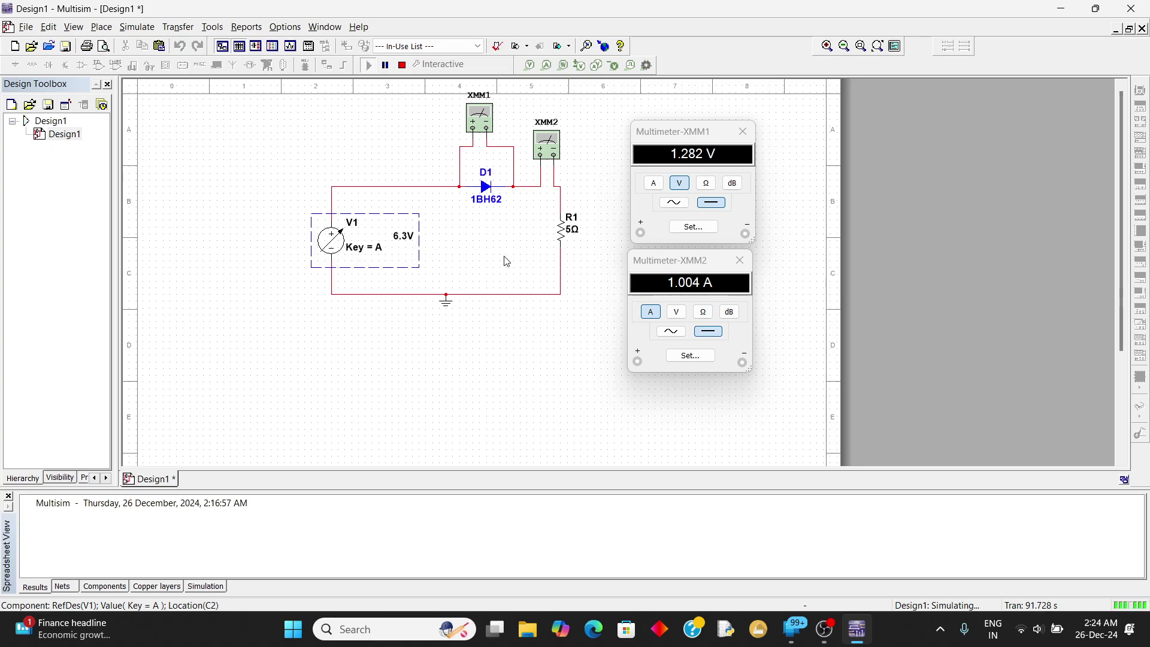
# - Step V1 from 6.3V up to 8.4V in 0.05 V increments, reaching 1.328 V and 1.414 A
pyautogui.moveTo(362, 255)
pyautogui.press('a')
pyautogui.press('a')
pyautogui.press('a')
pyautogui.press('a')
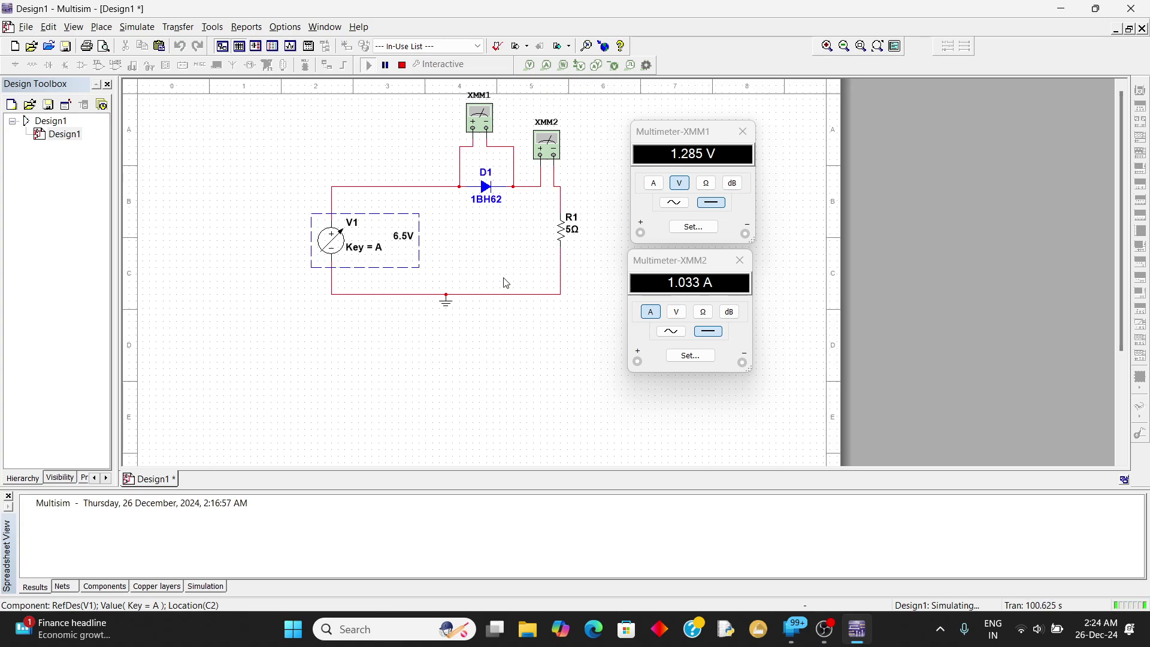
pyautogui.press('a')
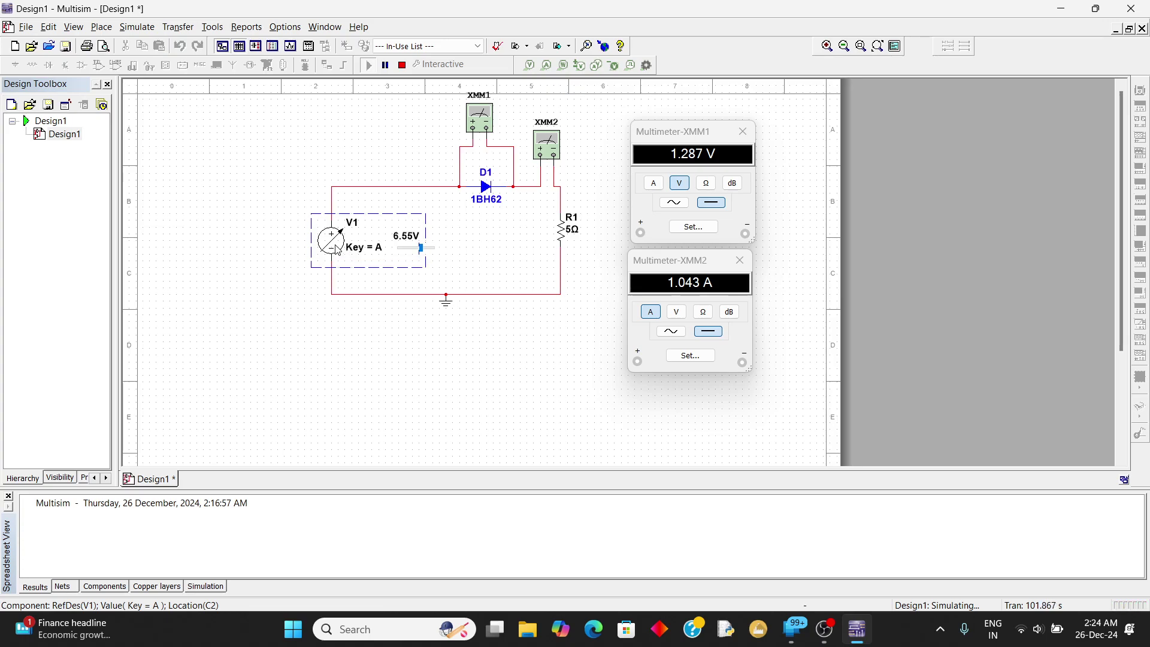
pyautogui.press('a')
pyautogui.press('a')
pyautogui.press('a')
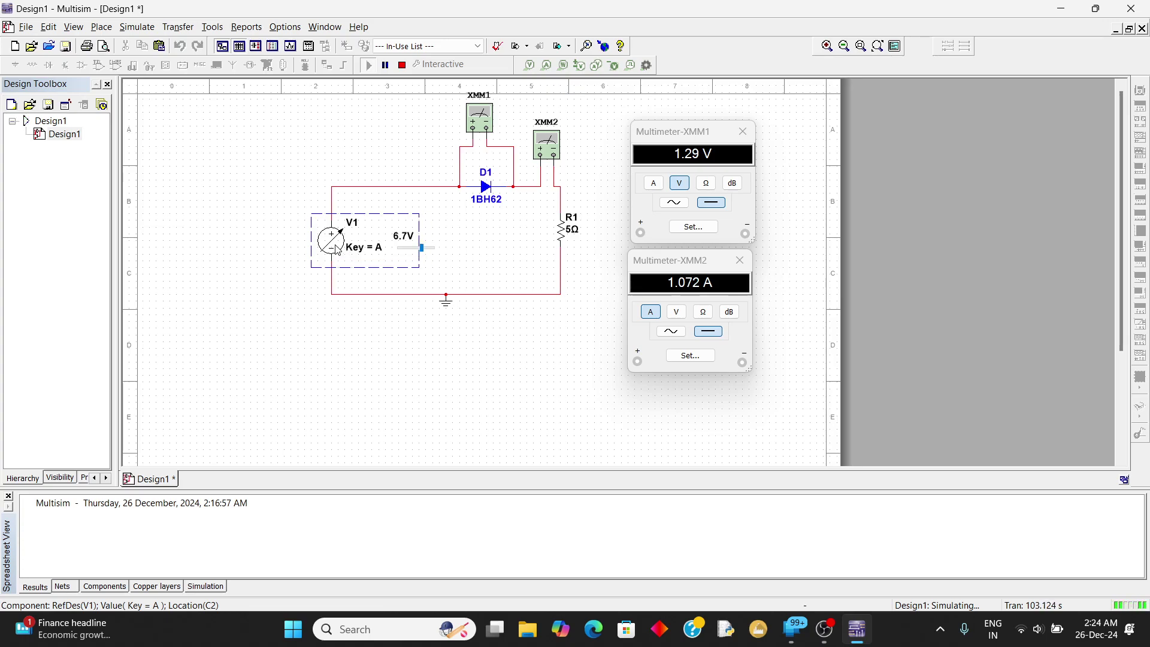
pyautogui.press('a')
pyautogui.press('a')
pyautogui.press('a')
pyautogui.press('a')
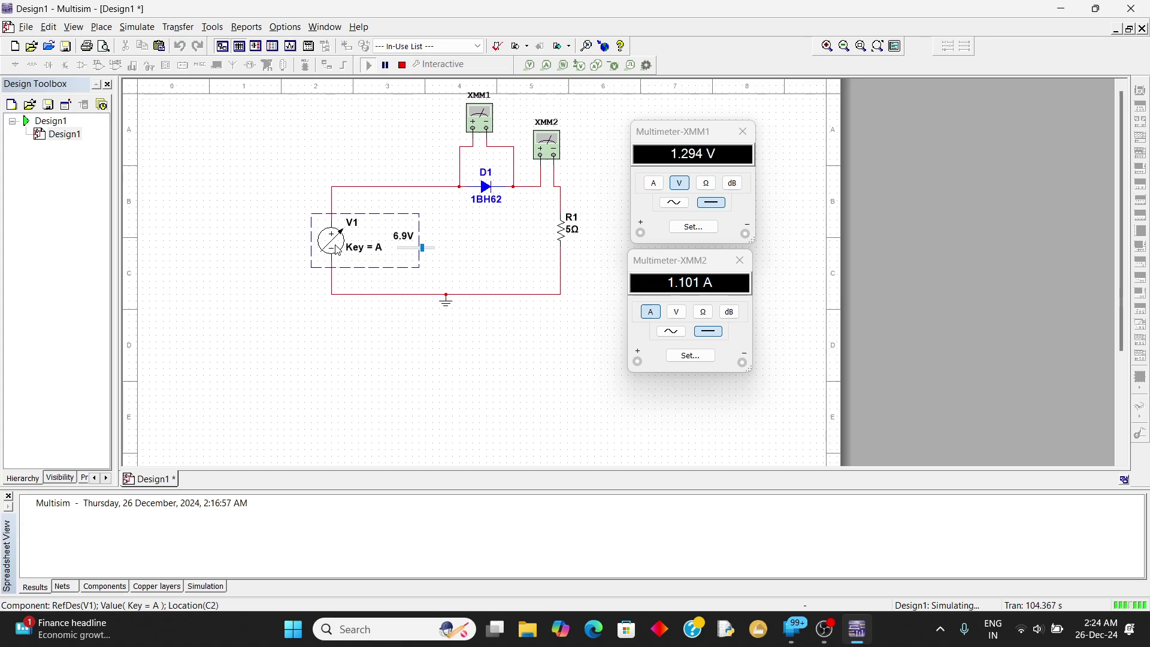
pyautogui.press('a')
pyautogui.press('a')
pyautogui.press('a')
pyautogui.press('a')
pyautogui.press('a')
pyautogui.press('a')
pyautogui.press('a')
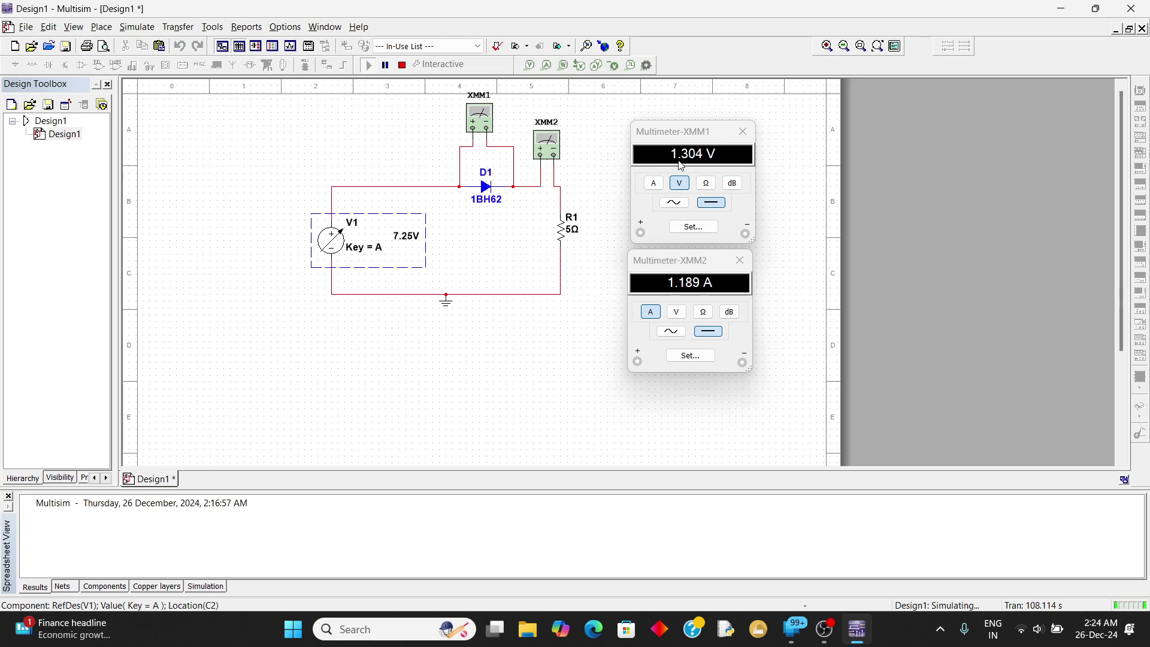
pyautogui.press('a')
pyautogui.press('a')
pyautogui.press('a')
pyautogui.press('a')
pyautogui.press('a')
pyautogui.press('a')
pyautogui.press('a')
pyautogui.press('a')
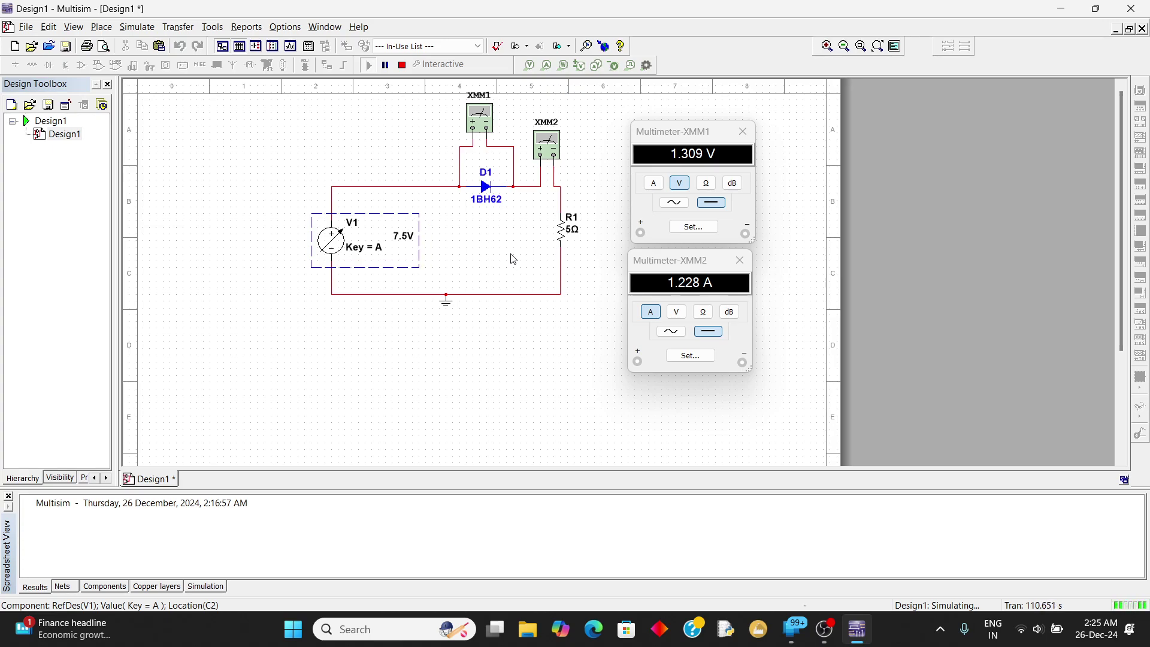
pyautogui.press('a')
pyautogui.press('a')
pyautogui.press('a')
pyautogui.press('a')
pyautogui.press('a')
pyautogui.press('a')
pyautogui.press('a')
pyautogui.press('a')
pyautogui.press('a')
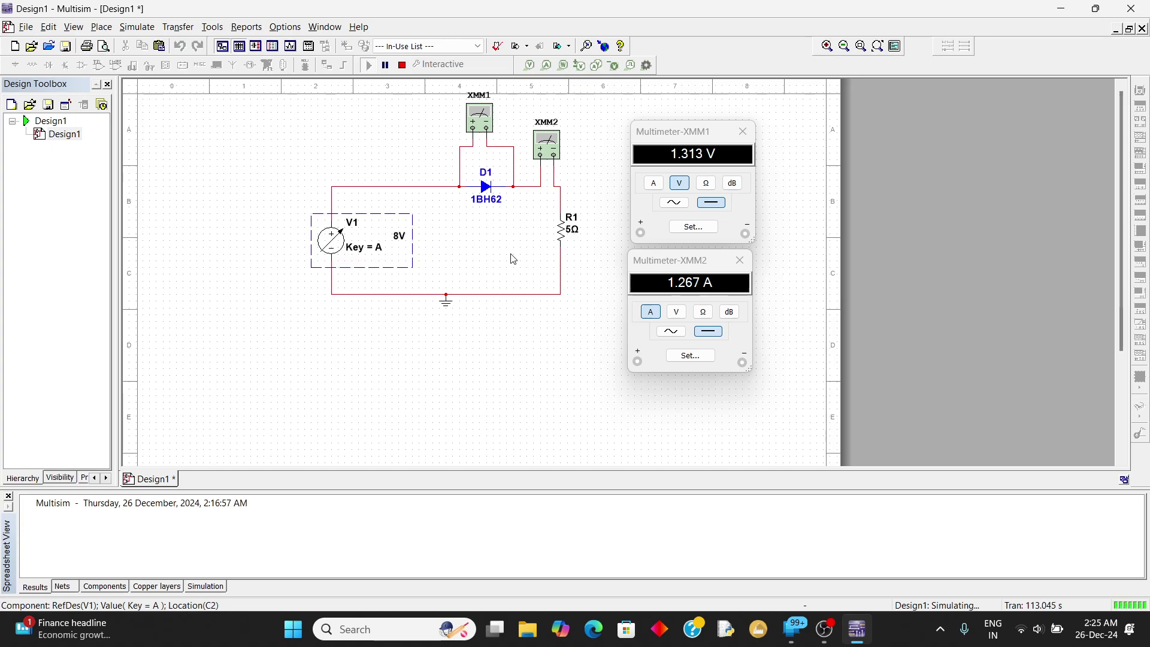
pyautogui.press('a')
pyautogui.press('a')
pyautogui.press('a')
pyautogui.press('a')
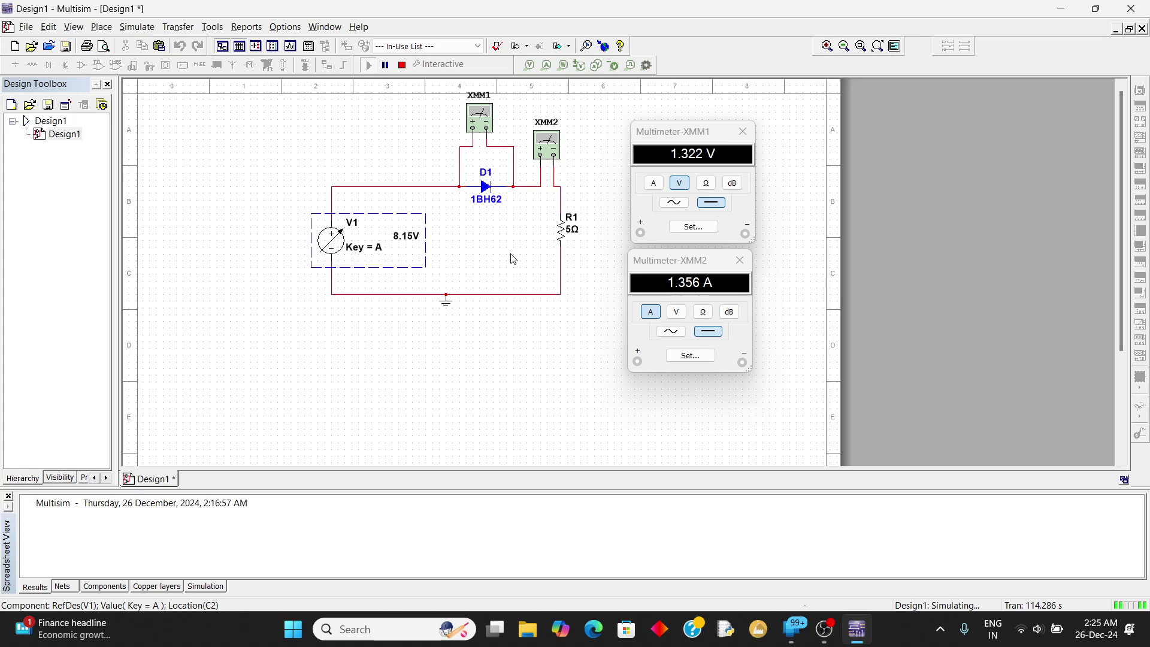
pyautogui.press('a')
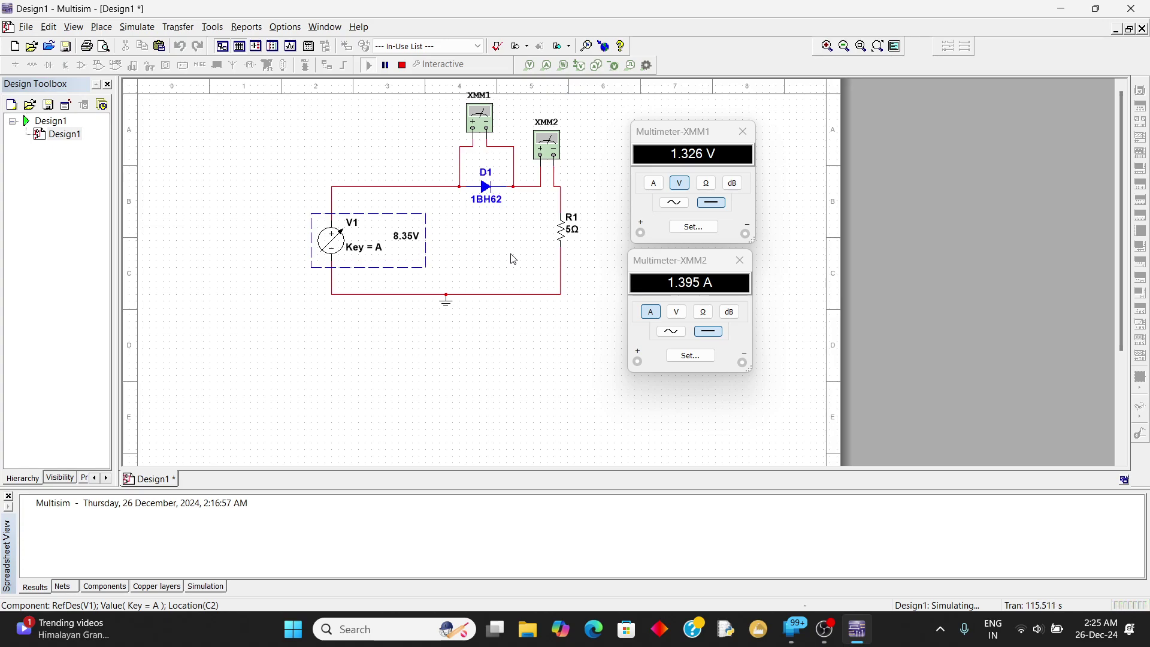
pyautogui.press('a')
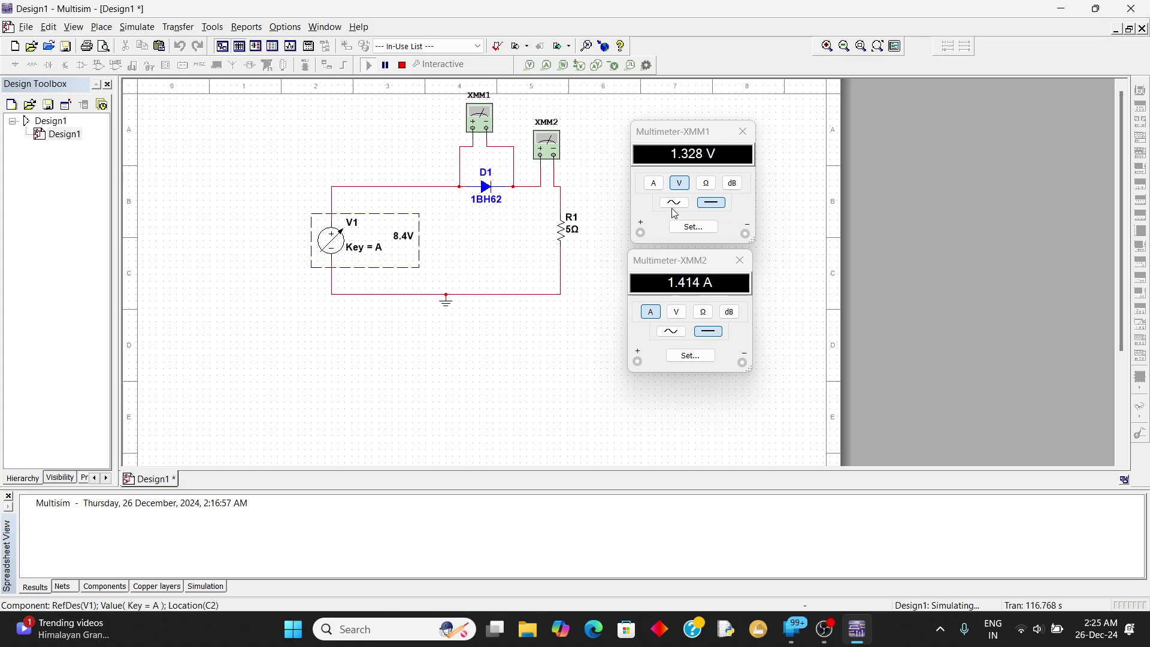